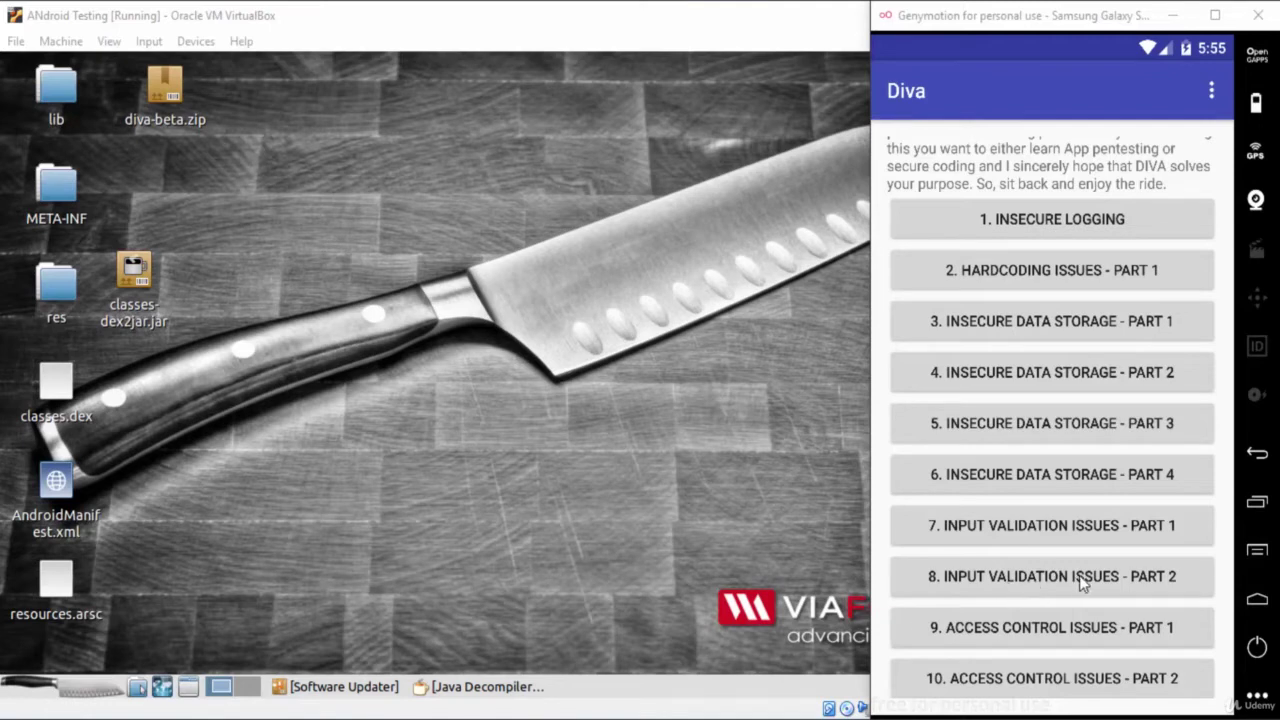
pyautogui.click(1200, 590)
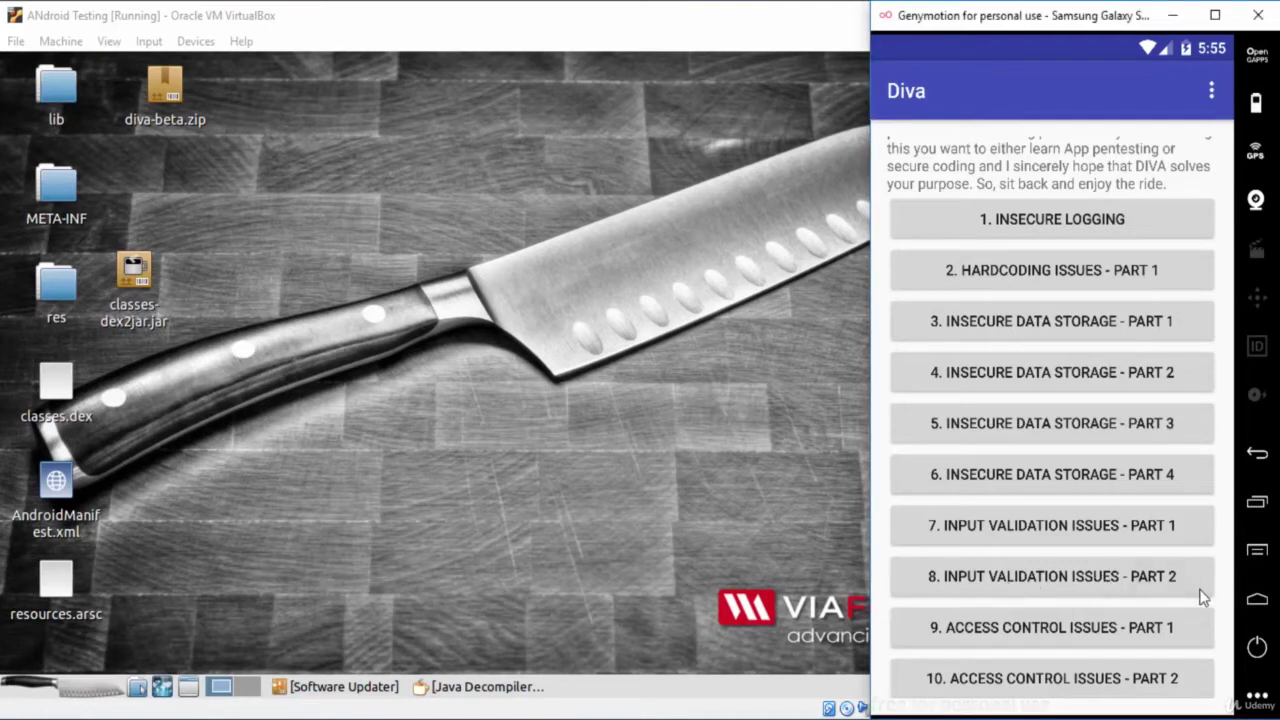
pyautogui.click(1202, 597)
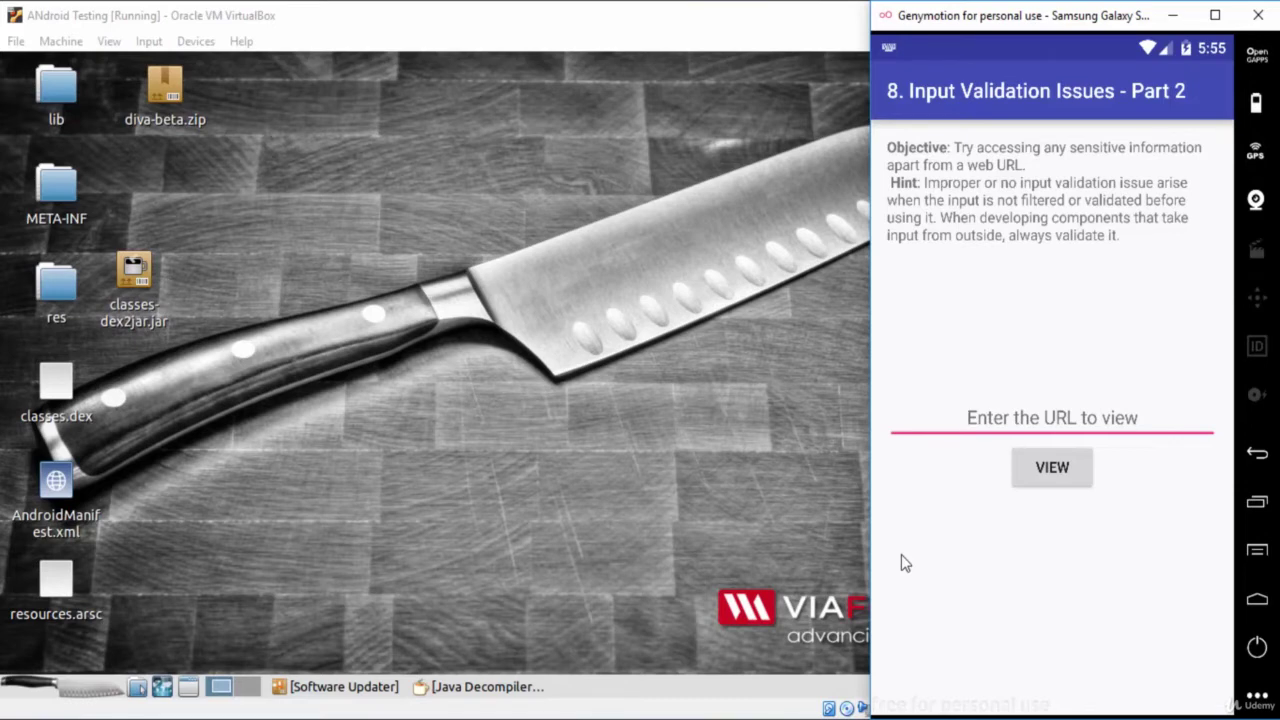
pyautogui.write('ht')
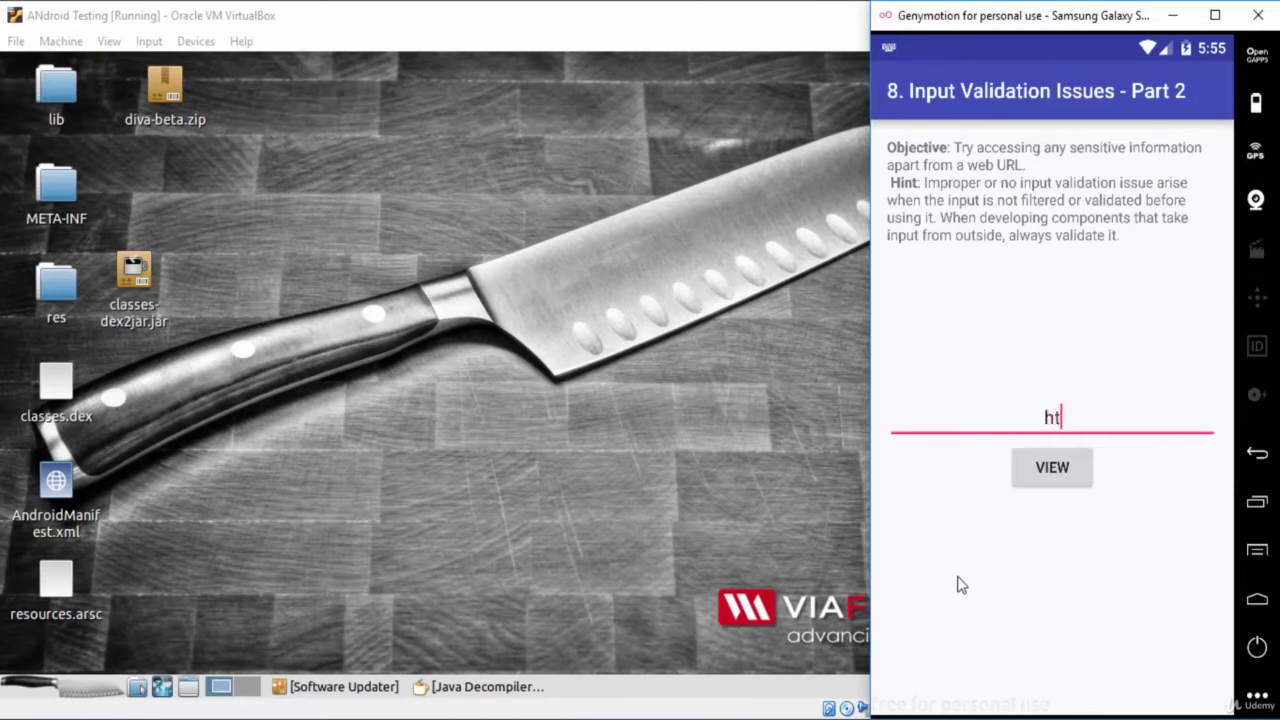
pyautogui.write('tps:/')
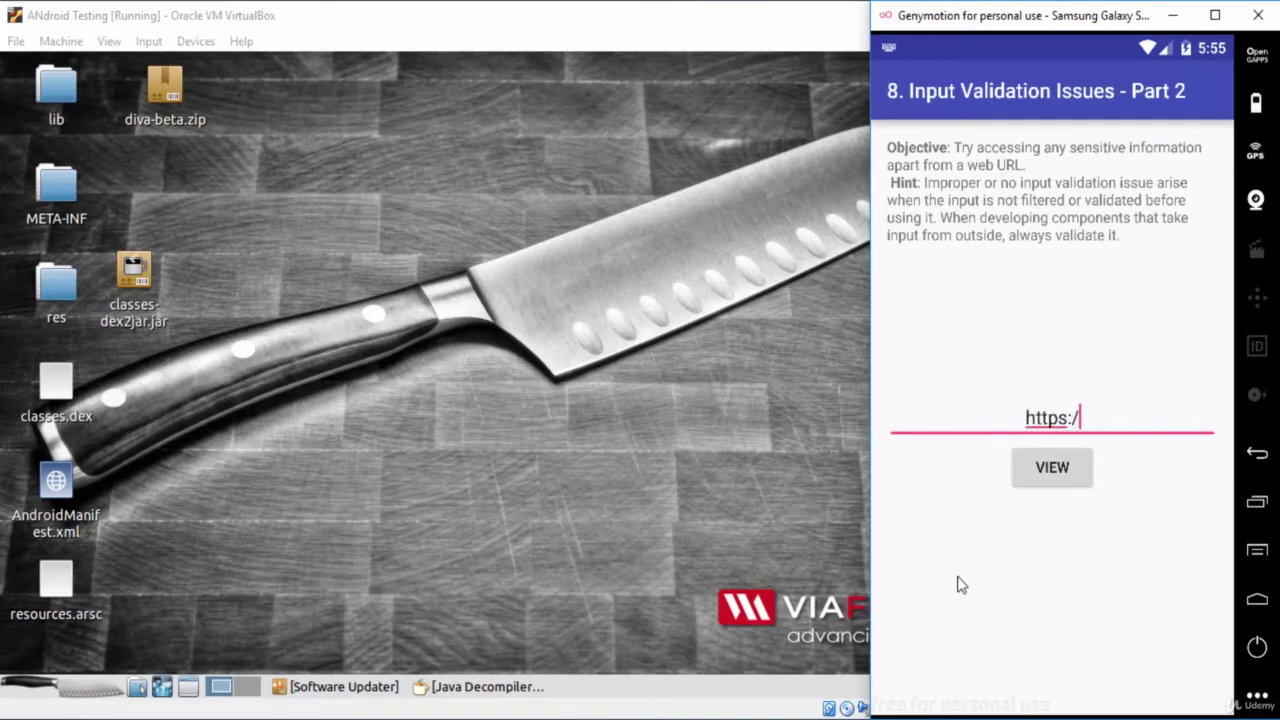
pyautogui.write('/googl')
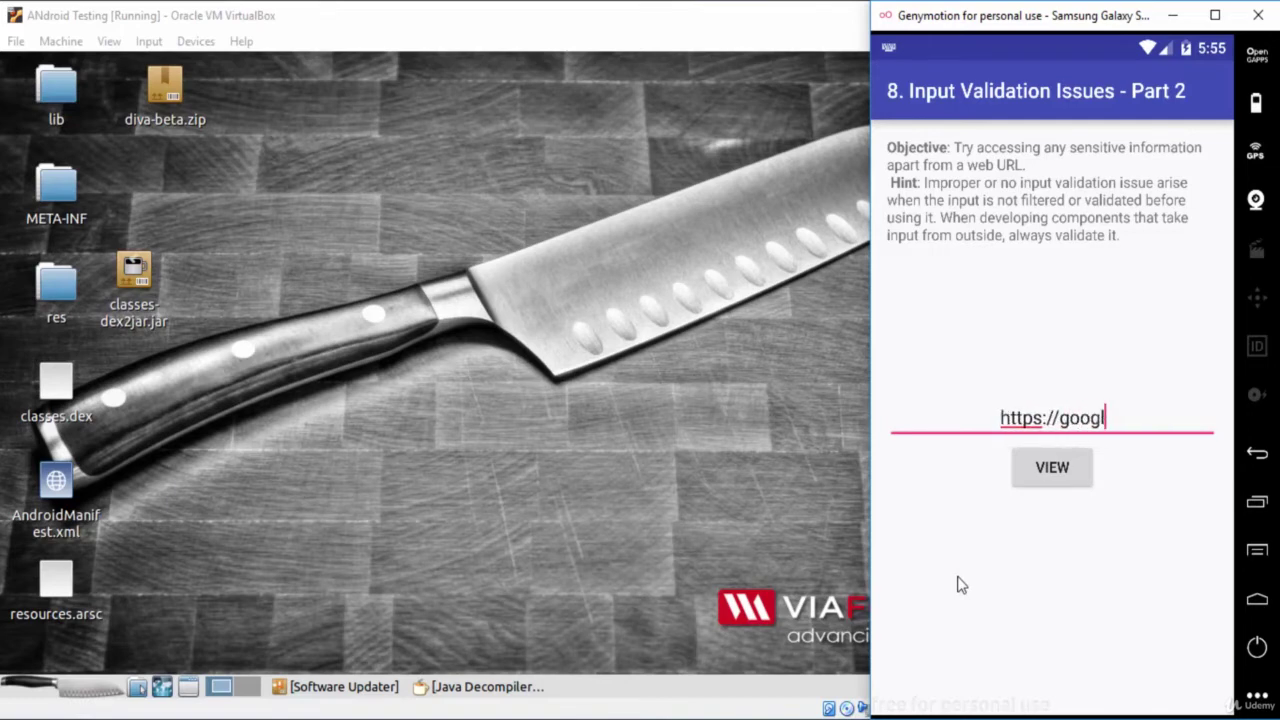
pyautogui.write('e.com')
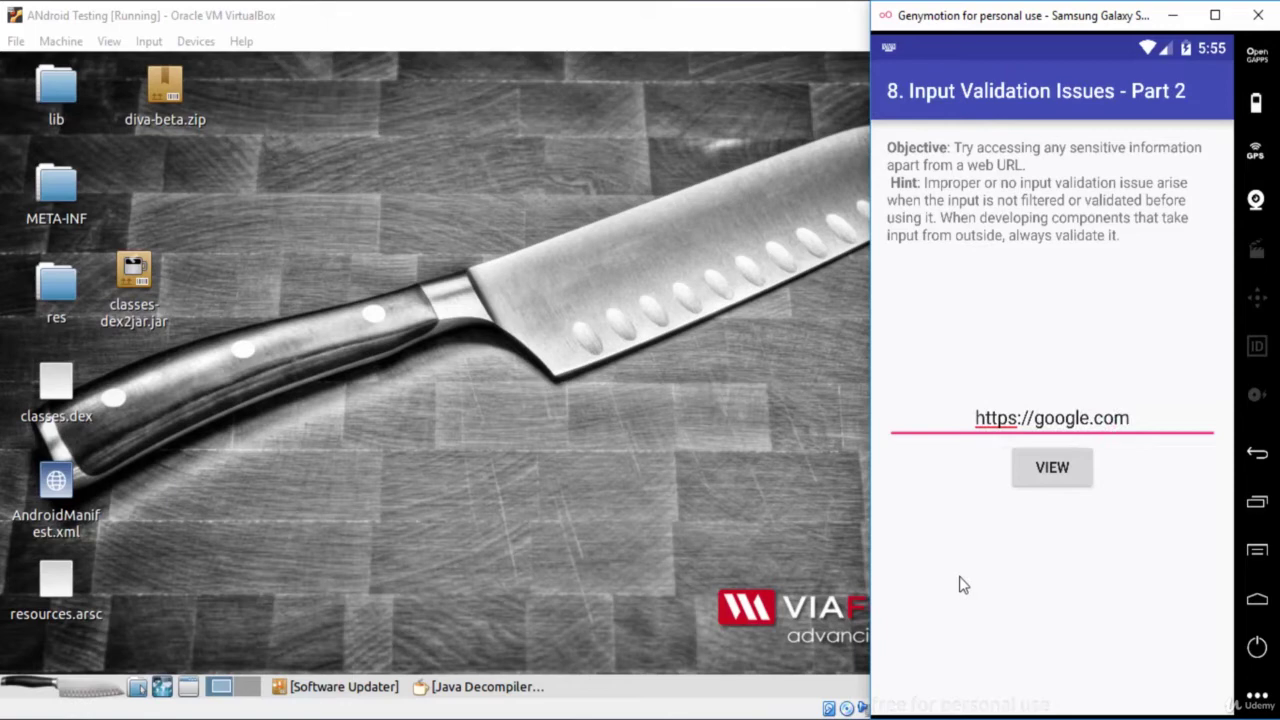
pyautogui.click(1057, 478)
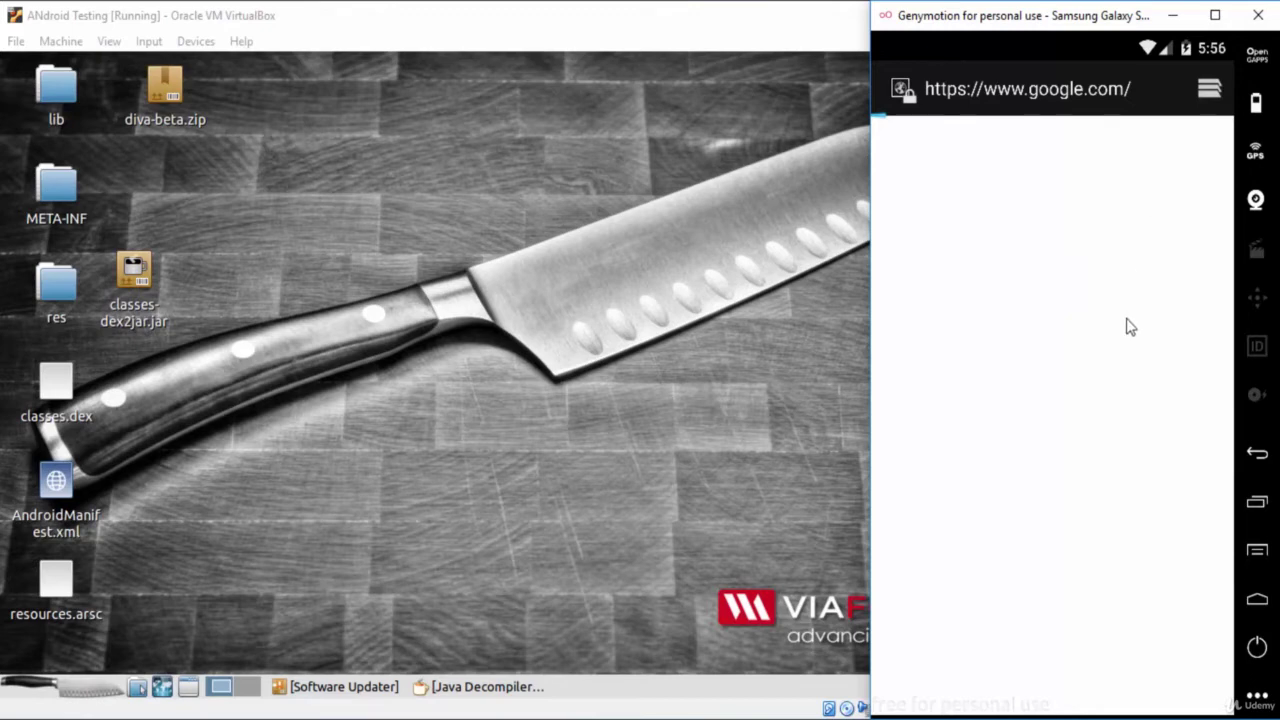
pyautogui.click(1258, 462)
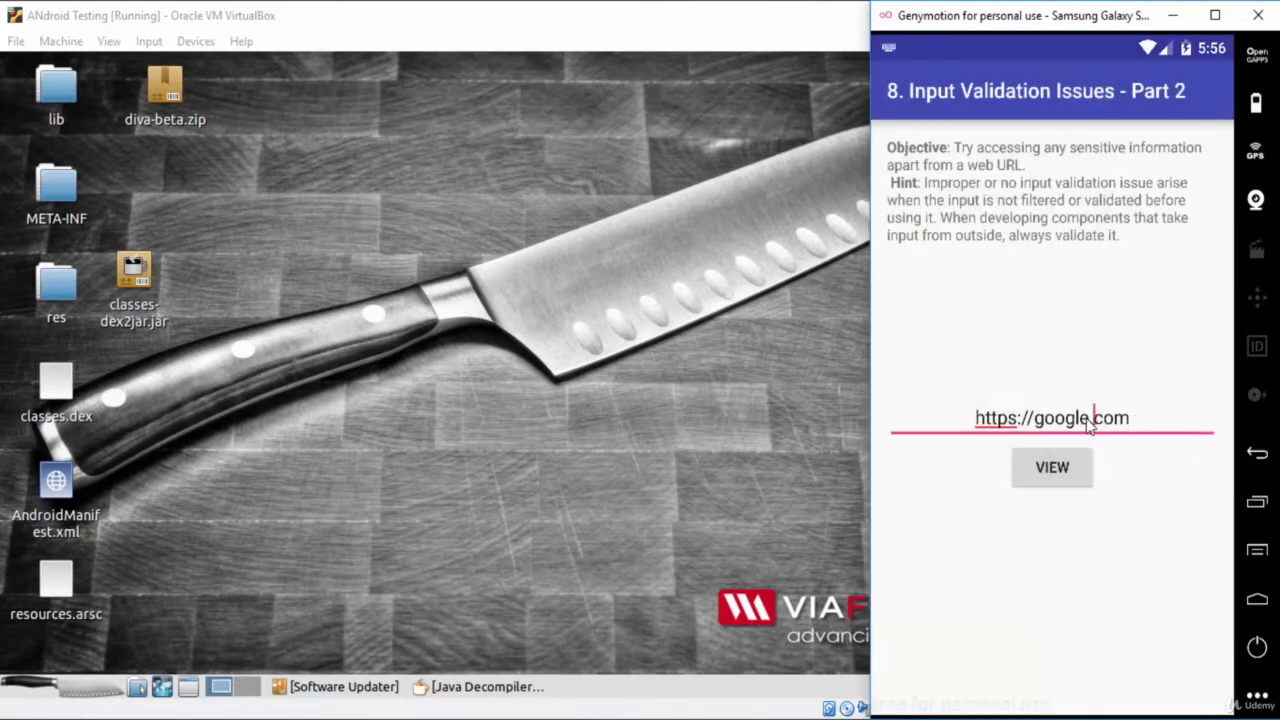
pyautogui.click(1090, 425)
pyautogui.press('BackSpace')
pyautogui.press('BackSpace')
pyautogui.press('BackSpace')
pyautogui.press('BackSpace')
pyautogui.press('BackSpace')
pyautogui.press('BackSpace')
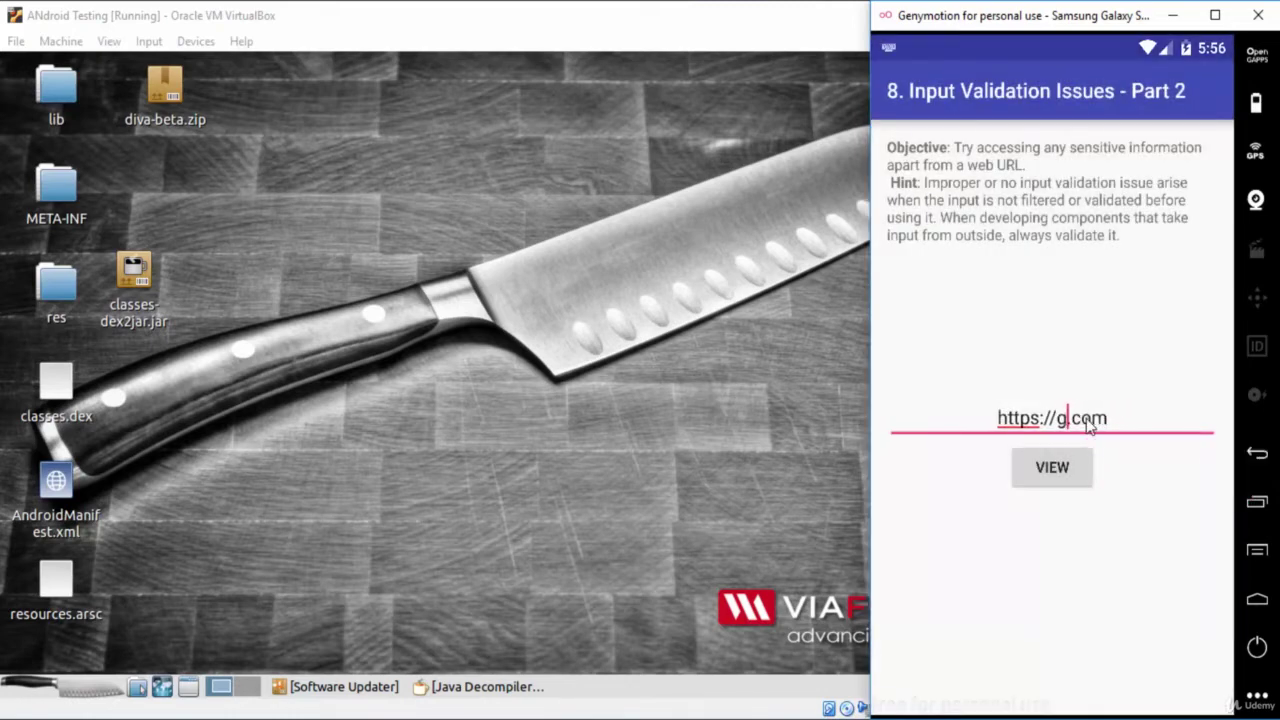
pyautogui.write('udemy')
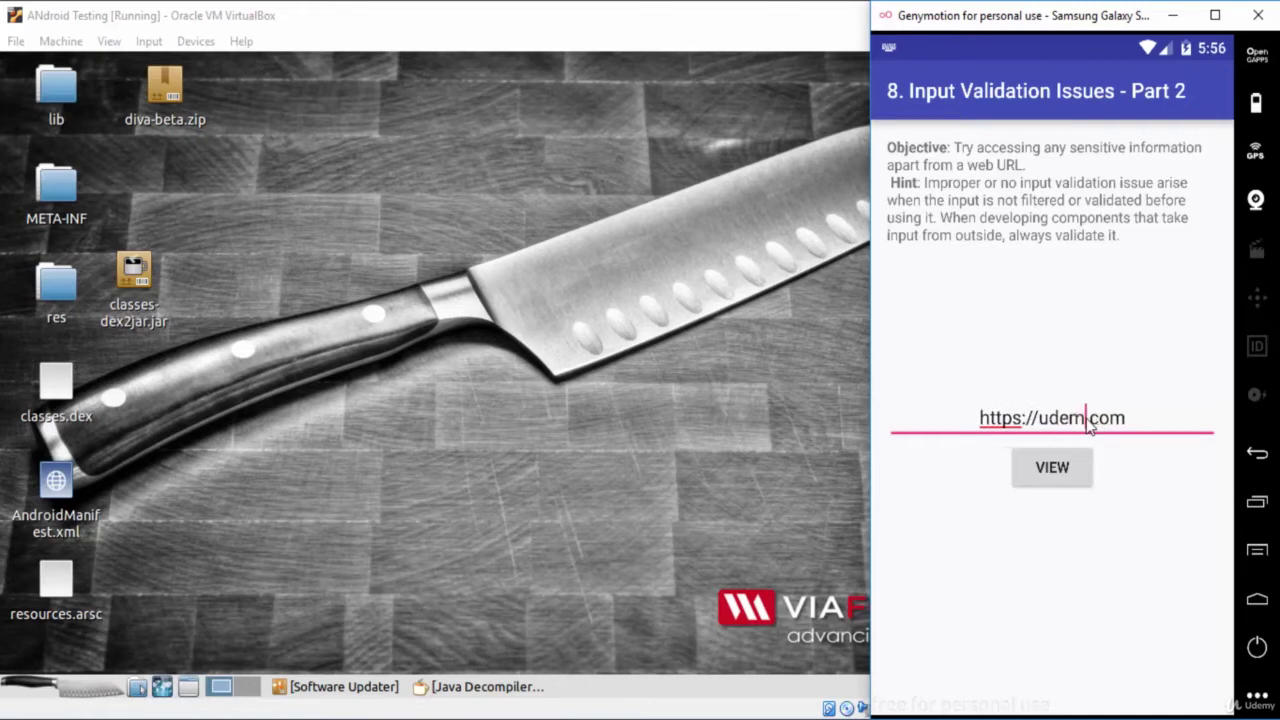
pyautogui.click(1051, 468)
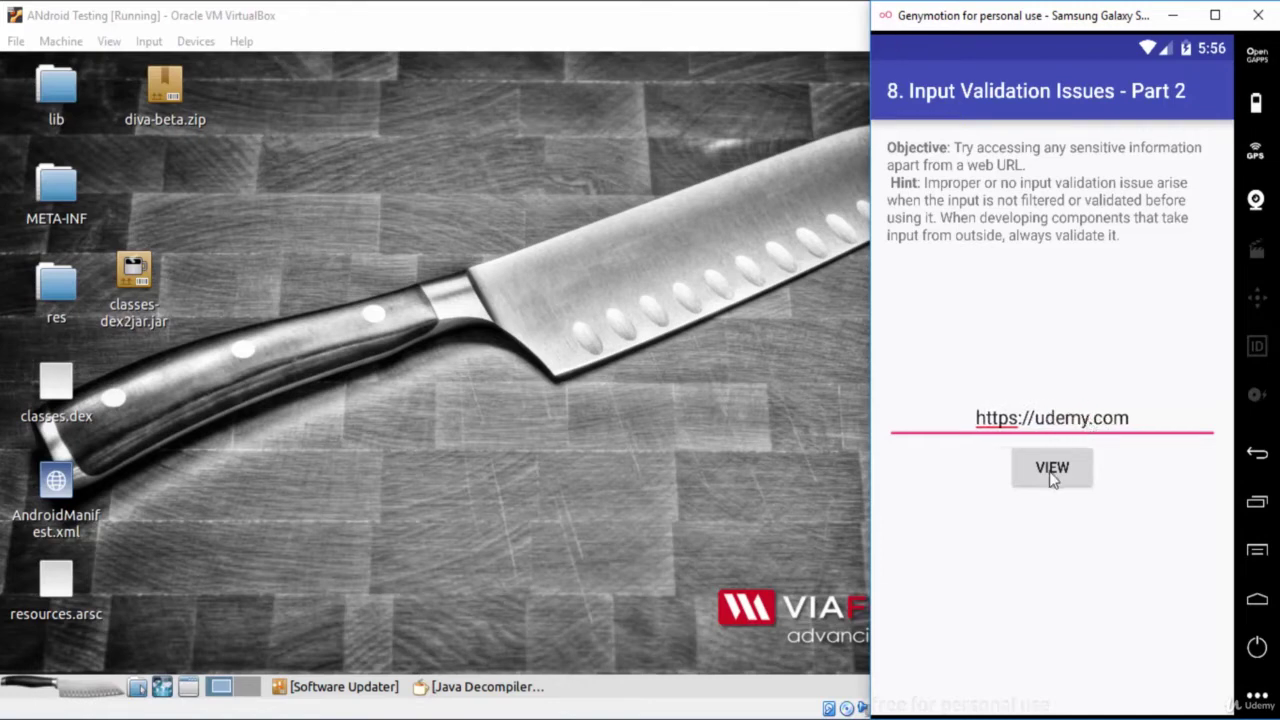
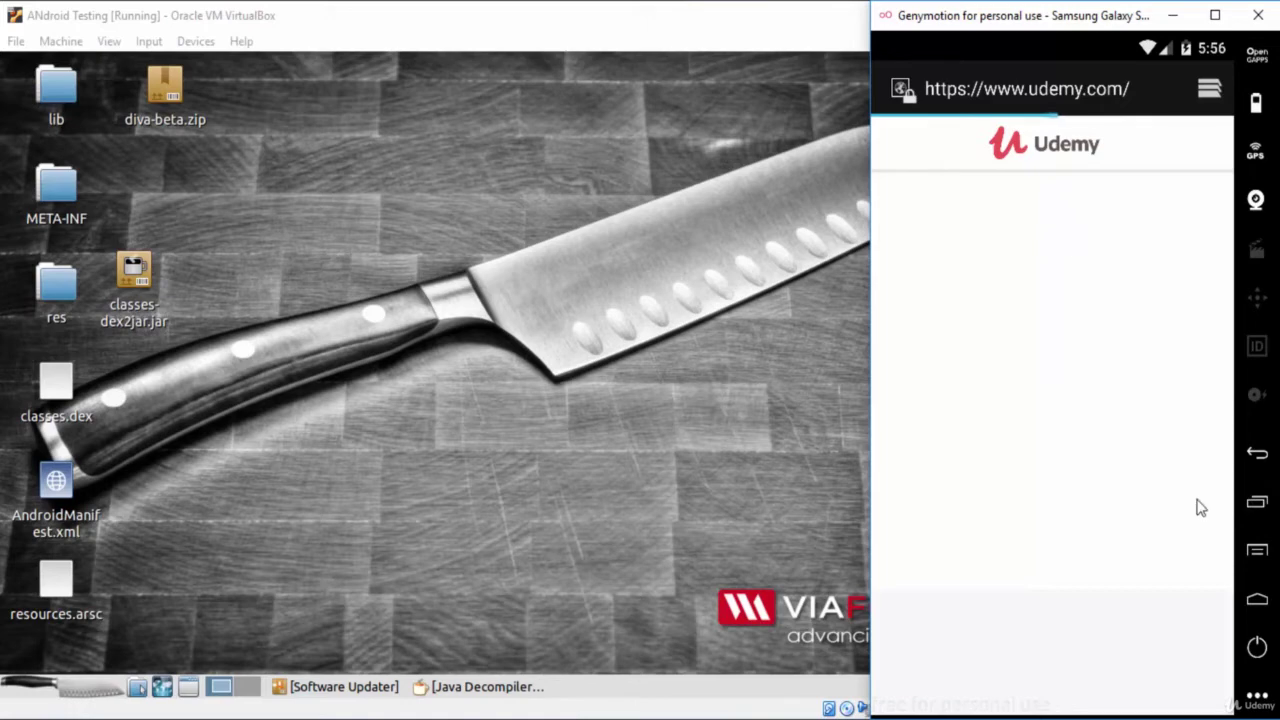
# Return from the Udemy page to the exercise and clear the whole URL field.
pyautogui.click(1254, 466)
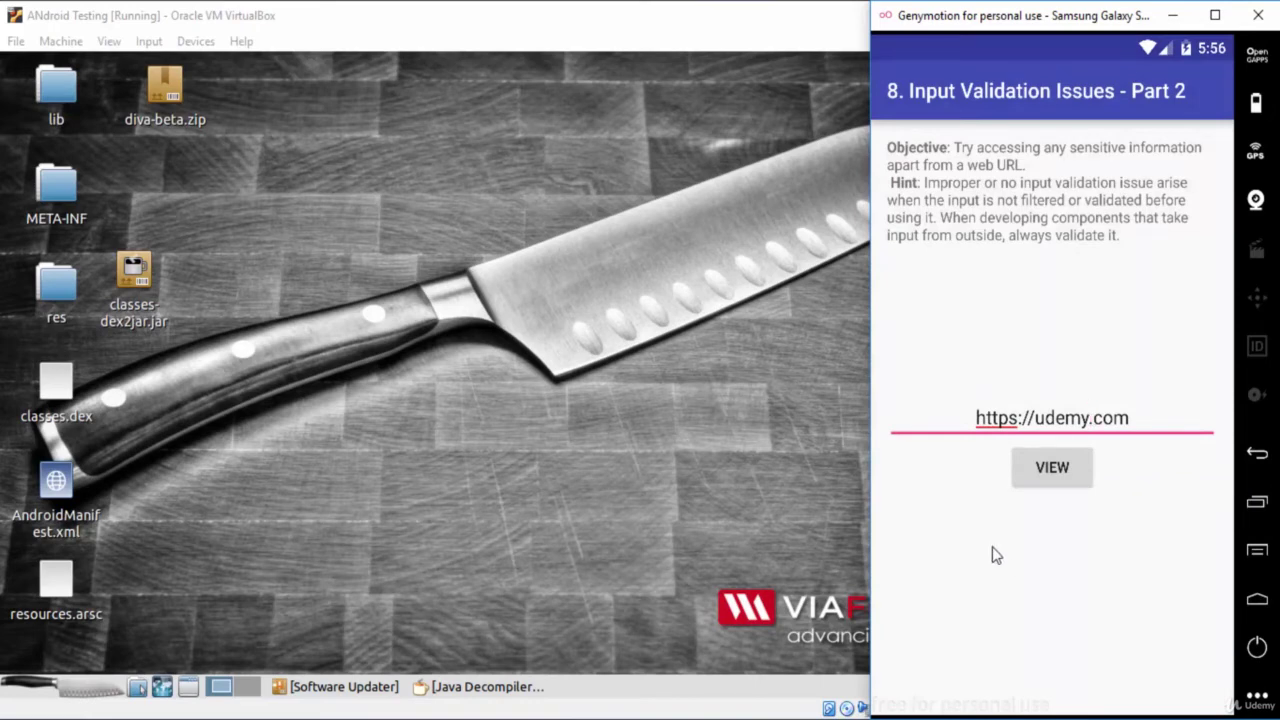
pyautogui.press('Right')
pyautogui.press('Right')
pyautogui.press('Right')
pyautogui.press('Right')
pyautogui.press('BackSpace')
pyautogui.press('BackSpace')
pyautogui.press('BackSpace')
pyautogui.press('BackSpace')
pyautogui.press('BackSpace')
pyautogui.press('BackSpace')
pyautogui.press('BackSpace')
pyautogui.press('BackSpace')
pyautogui.press('BackSpace')
pyautogui.press('BackSpace')
pyautogui.press('BackSpace')
pyautogui.press('BackSpace')
pyautogui.press('BackSpace')
pyautogui.press('BackSpace')
pyautogui.press('BackSpace')
pyautogui.press('BackSpace')
pyautogui.press('BackSpace')
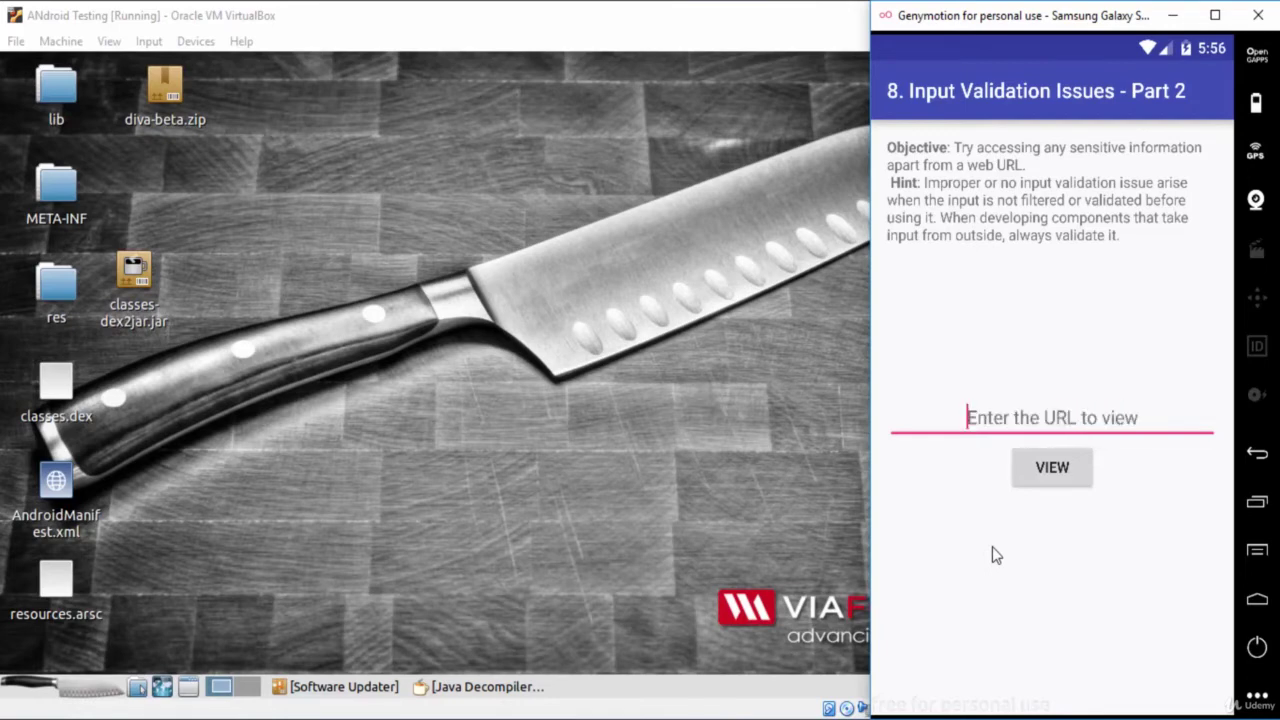
pyautogui.click(1011, 419)
# Switch to the ANdroid Testing virtual machine, open a terminal and list the attached devices with adb devices.
pyautogui.click(430, 406)
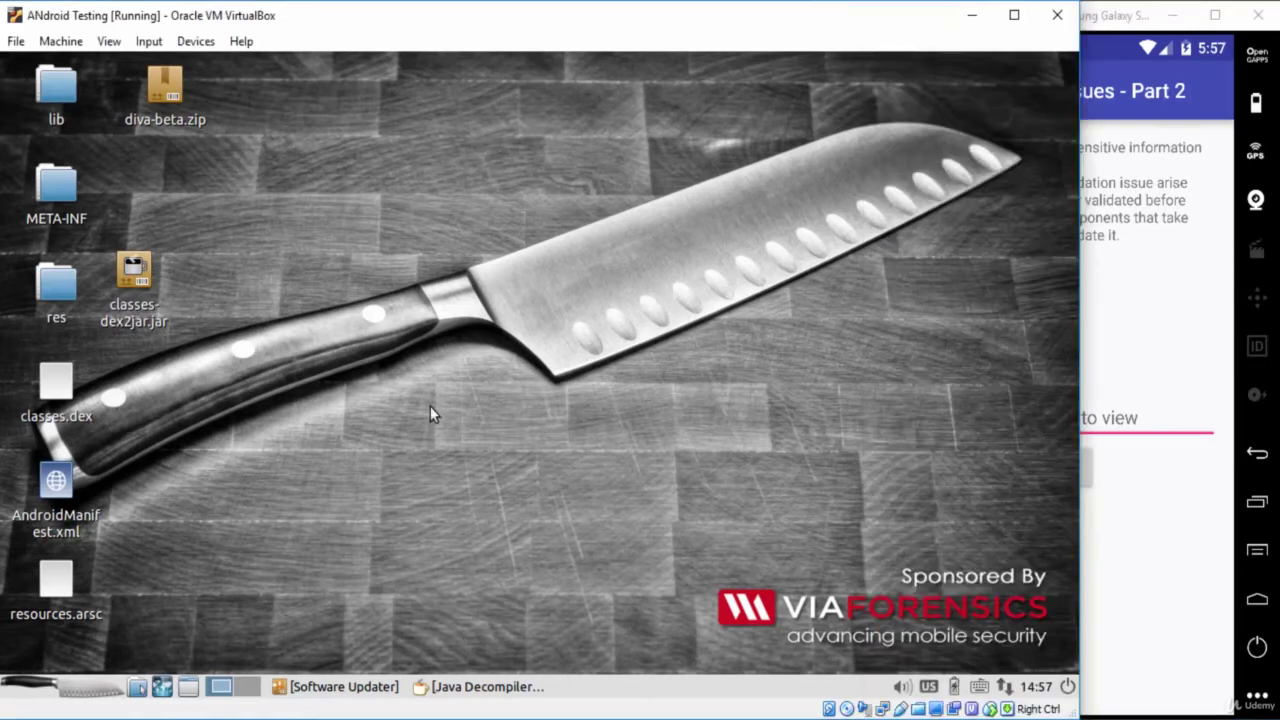
pyautogui.hotkey('ctrl', 'alt', 't')
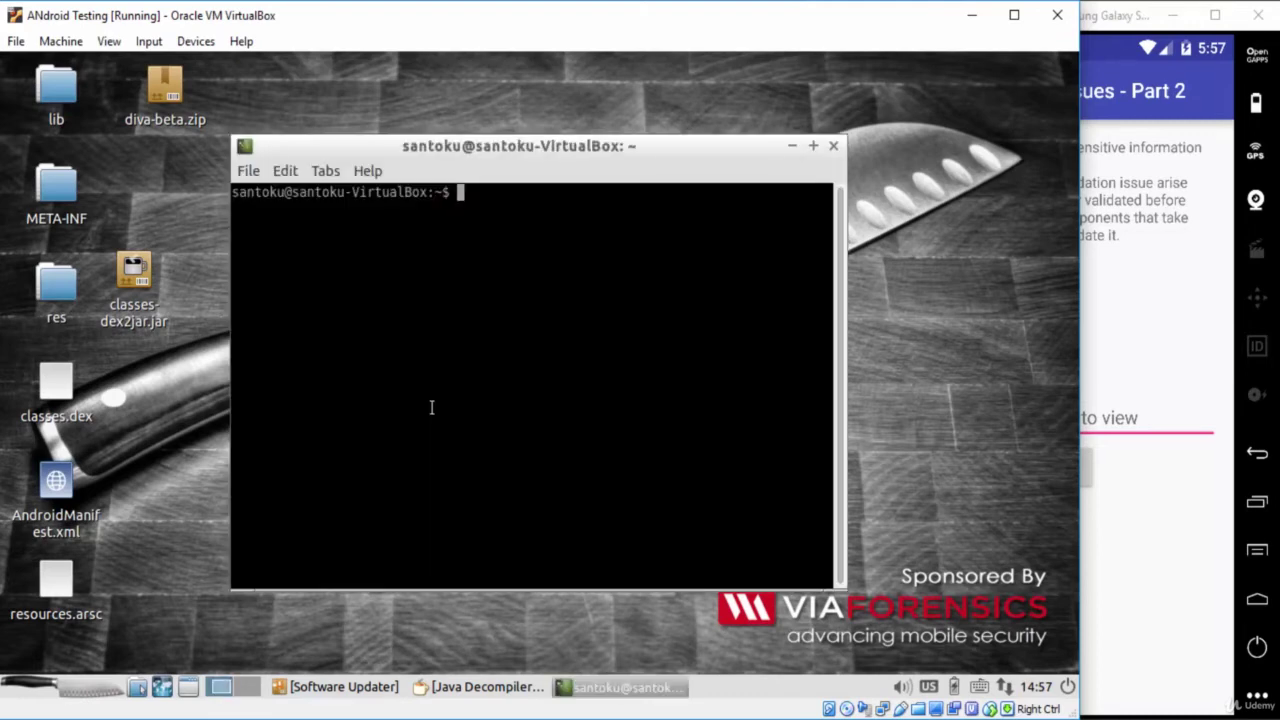
pyautogui.write('adb devicdes')
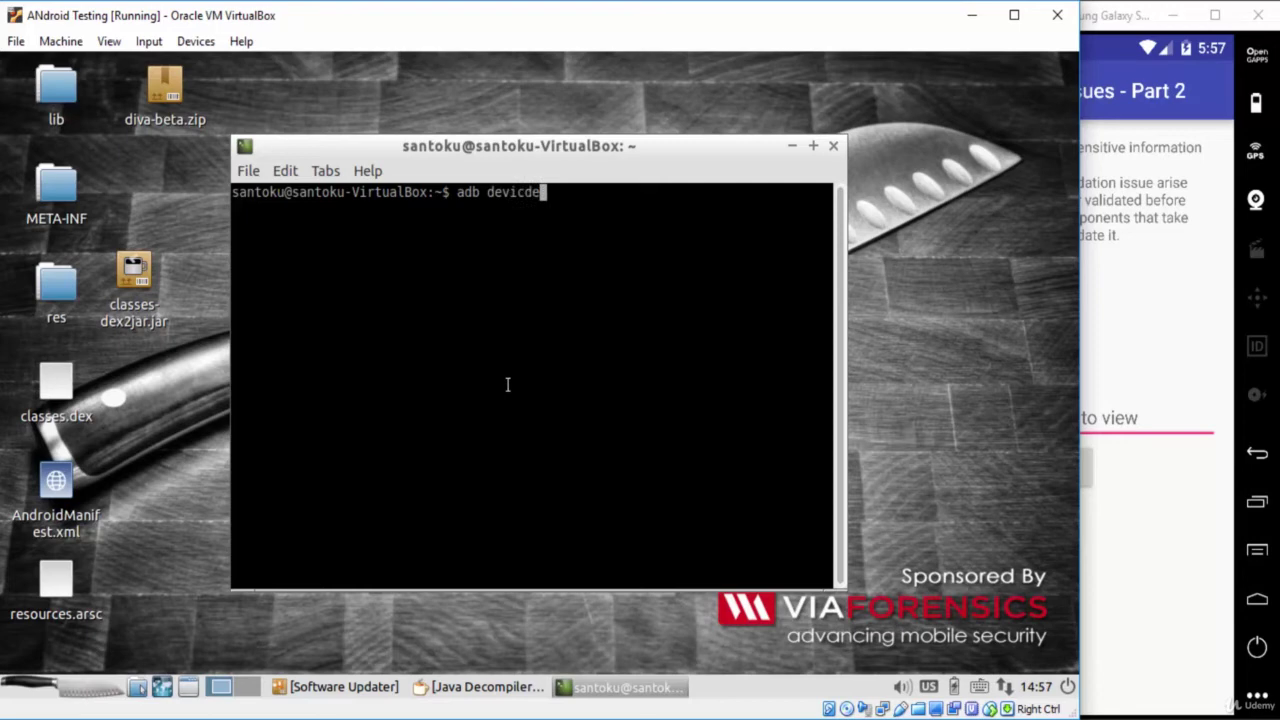
pyautogui.press('Return')
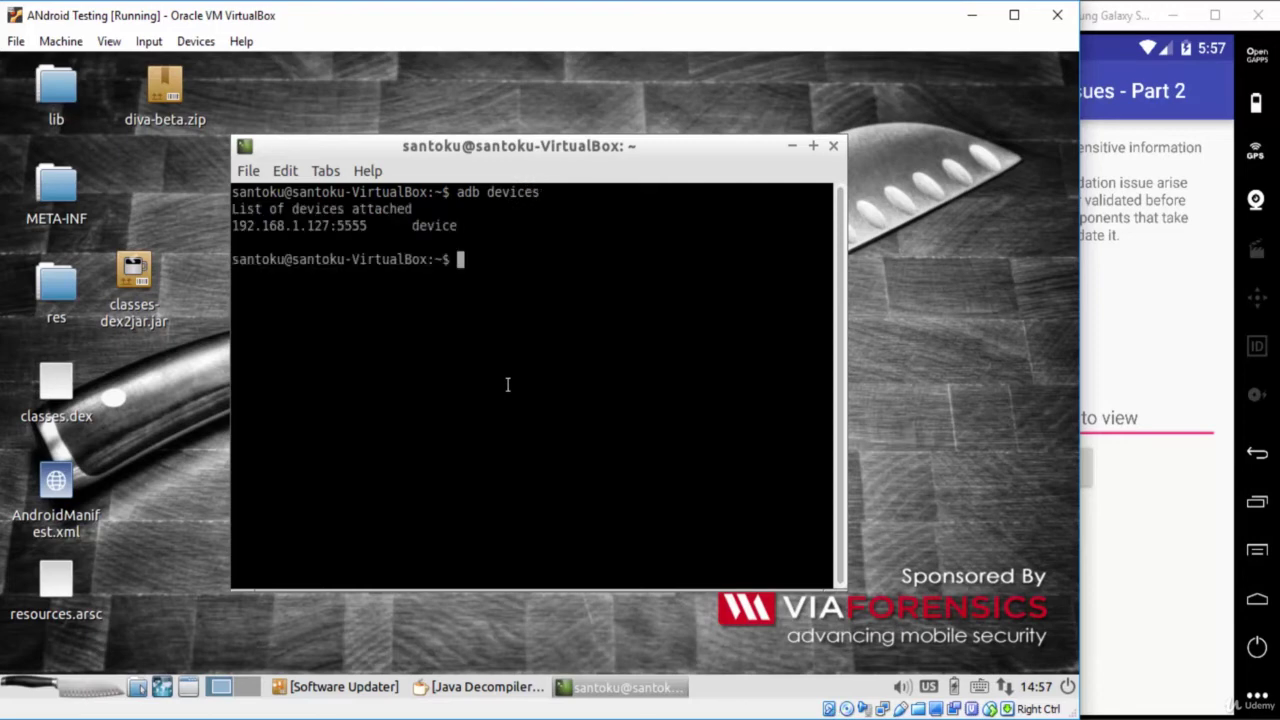
# Try to open a shell on the attached device with adb shell.
pyautogui.write('adb shell')
pyautogui.press('Return')
pyautogui.moveTo(705, 155); pyautogui.dragTo(675, 134)
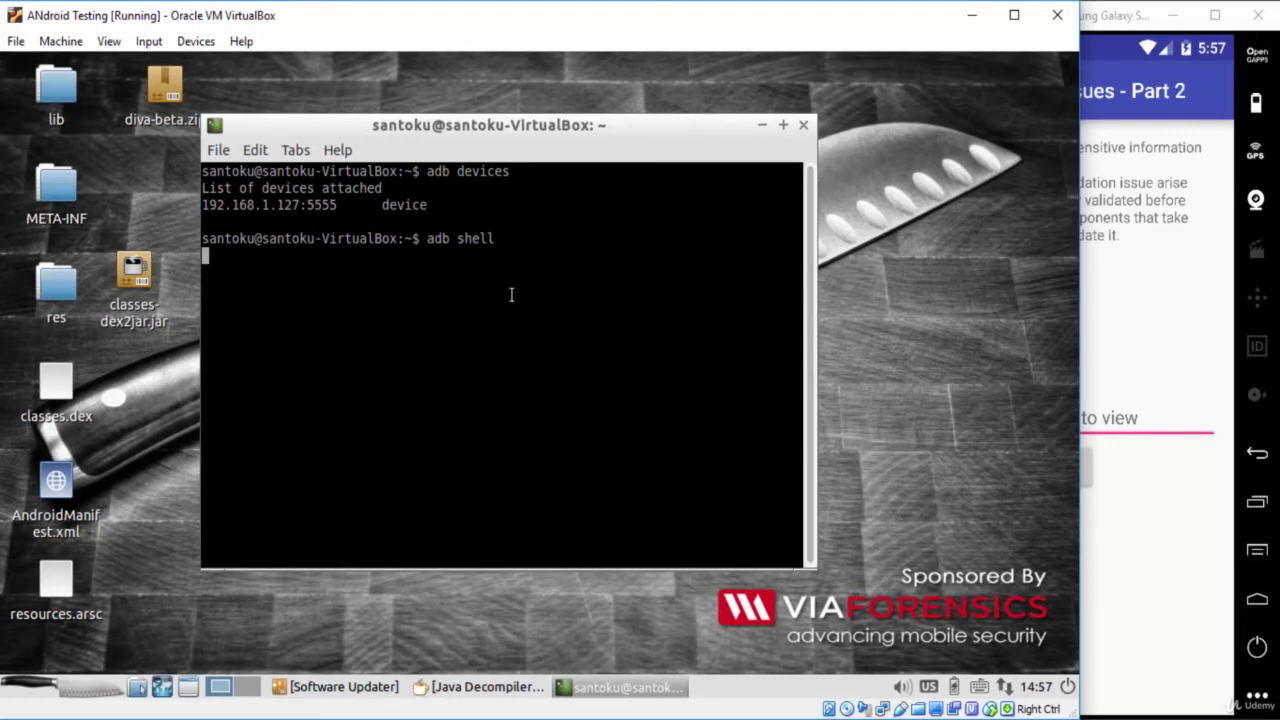
pyautogui.hotkey('ctrl', 'c')
# Disconnect the listed device by running adb disconnect 192.168.1.127, copying the address from the device list without its port.
pyautogui.write('a')
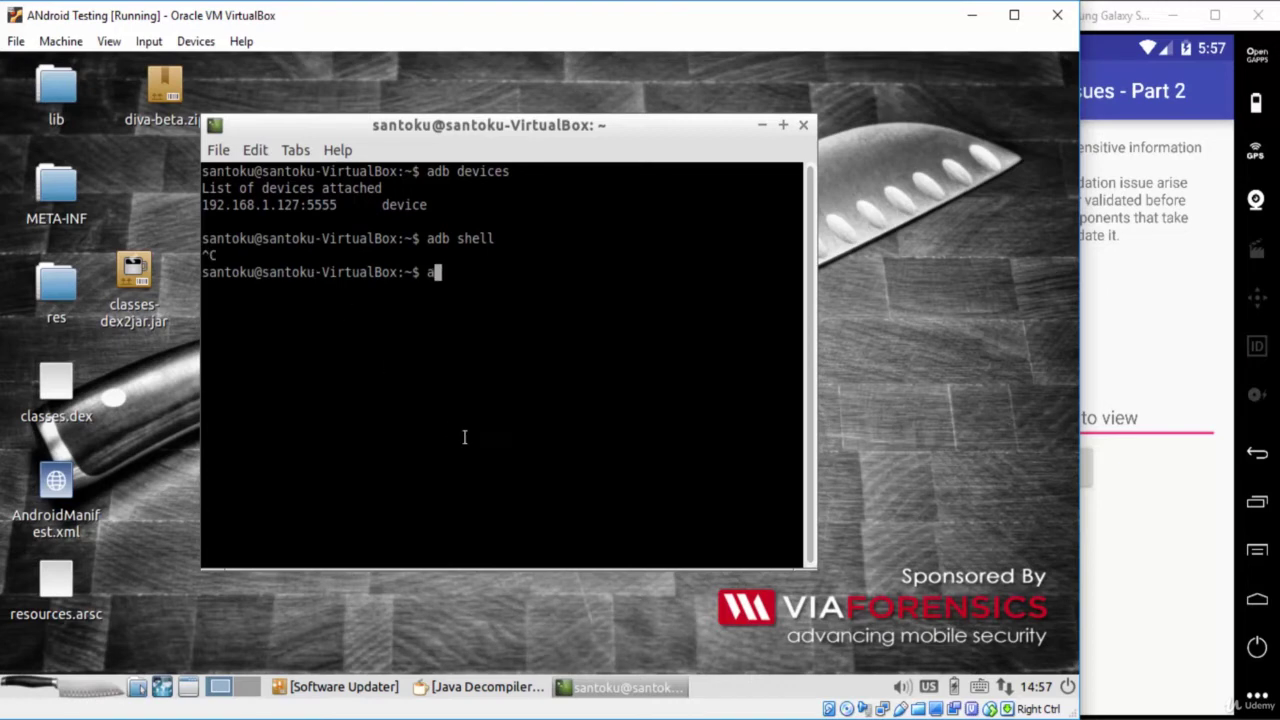
pyautogui.write('db disconnect')
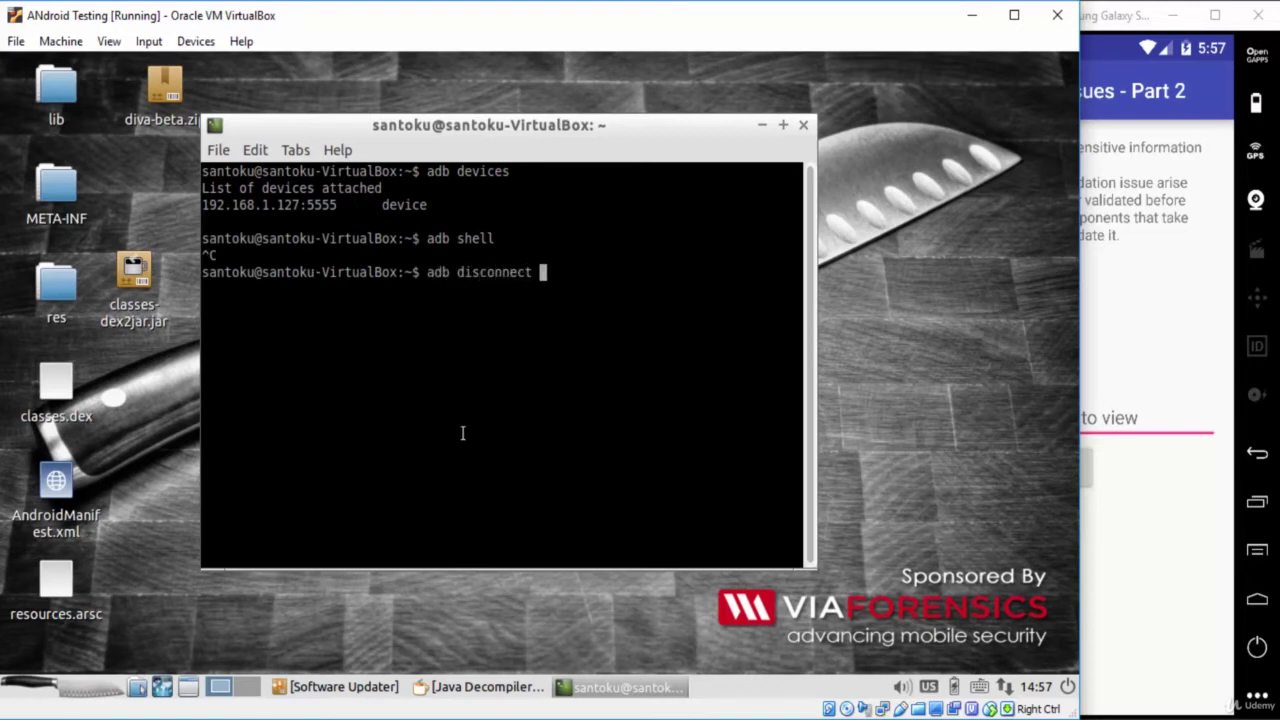
pyautogui.doubleClick(287, 206)
pyautogui.rightClick(280, 210)
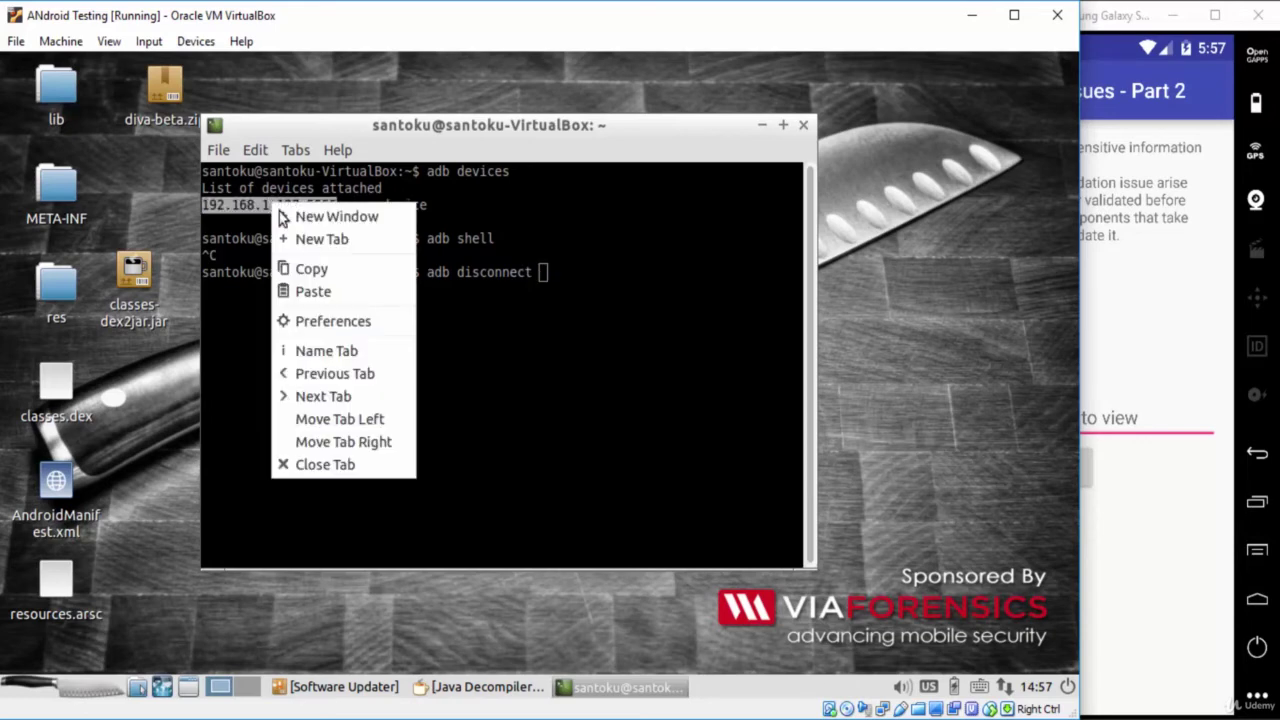
pyautogui.click(303, 270)
pyautogui.rightClick(575, 264)
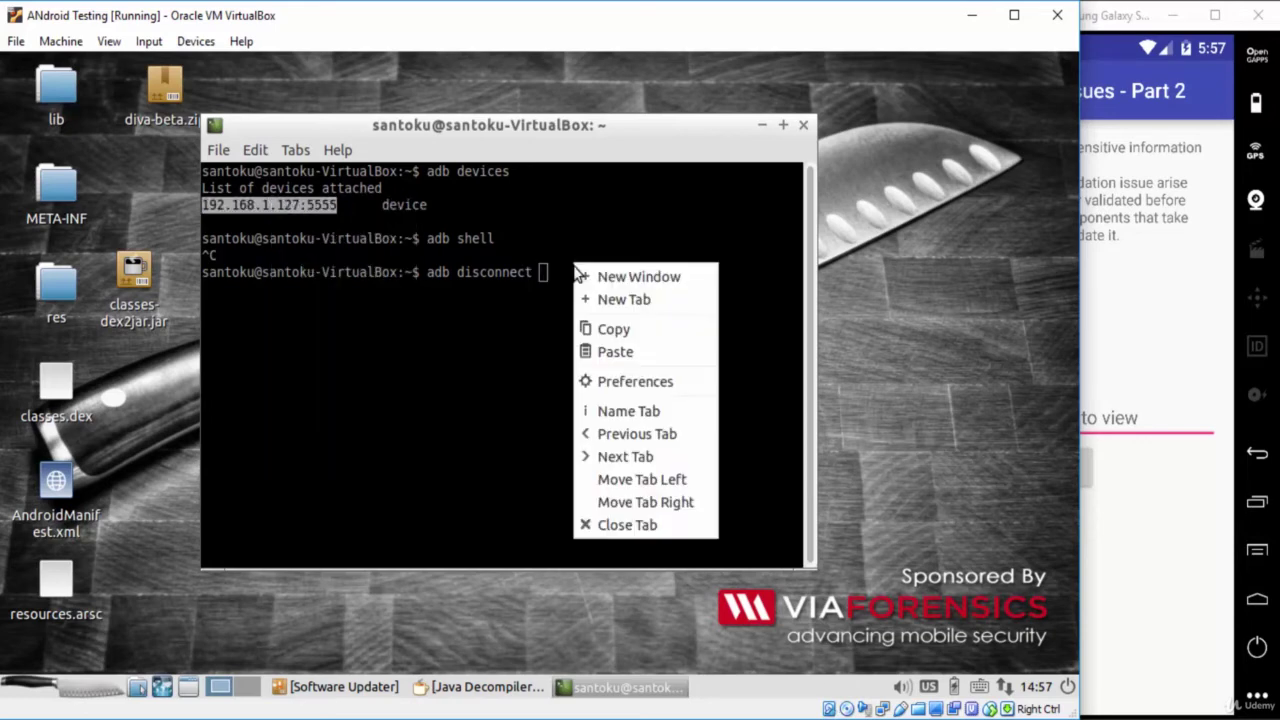
pyautogui.click(612, 352)
pyautogui.press('BackSpace')
pyautogui.press('BackSpace')
pyautogui.press('BackSpace')
pyautogui.press('BackSpace')
pyautogui.press('BackSpace')
pyautogui.press('Return')
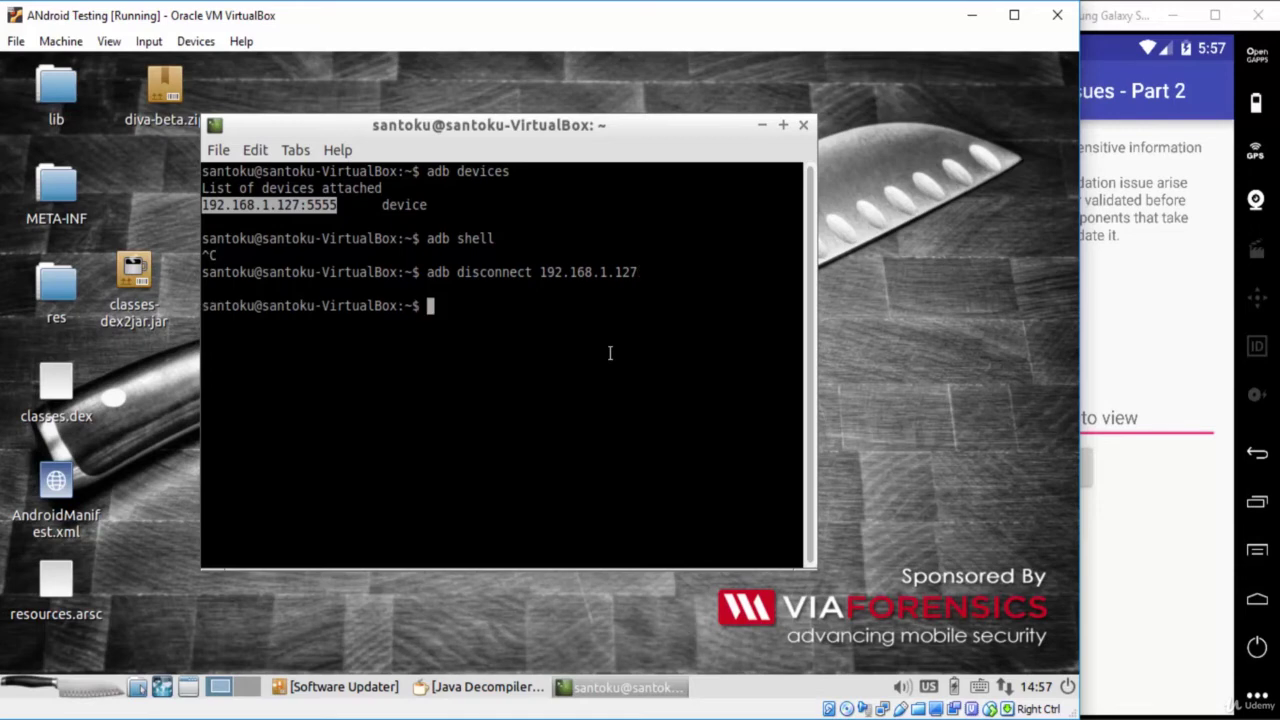
# Reconnect the device by editing the previous command into adb connect 192.168.1.127 and running it.
pyautogui.press('Up')
pyautogui.press('Left')
pyautogui.press('Left')
pyautogui.press('Left')
pyautogui.press('Left')
pyautogui.press('Left')
pyautogui.press('Left')
pyautogui.press('Left')
pyautogui.press('Left')
pyautogui.press('Left')
pyautogui.press('Left')
pyautogui.press('Left')
pyautogui.press('Left')
pyautogui.press('Left')
pyautogui.press('Left')
pyautogui.press('Left')
pyautogui.press('Left')
pyautogui.press('Left')
pyautogui.press('Left')
pyautogui.press('Left')
pyautogui.press('Left')
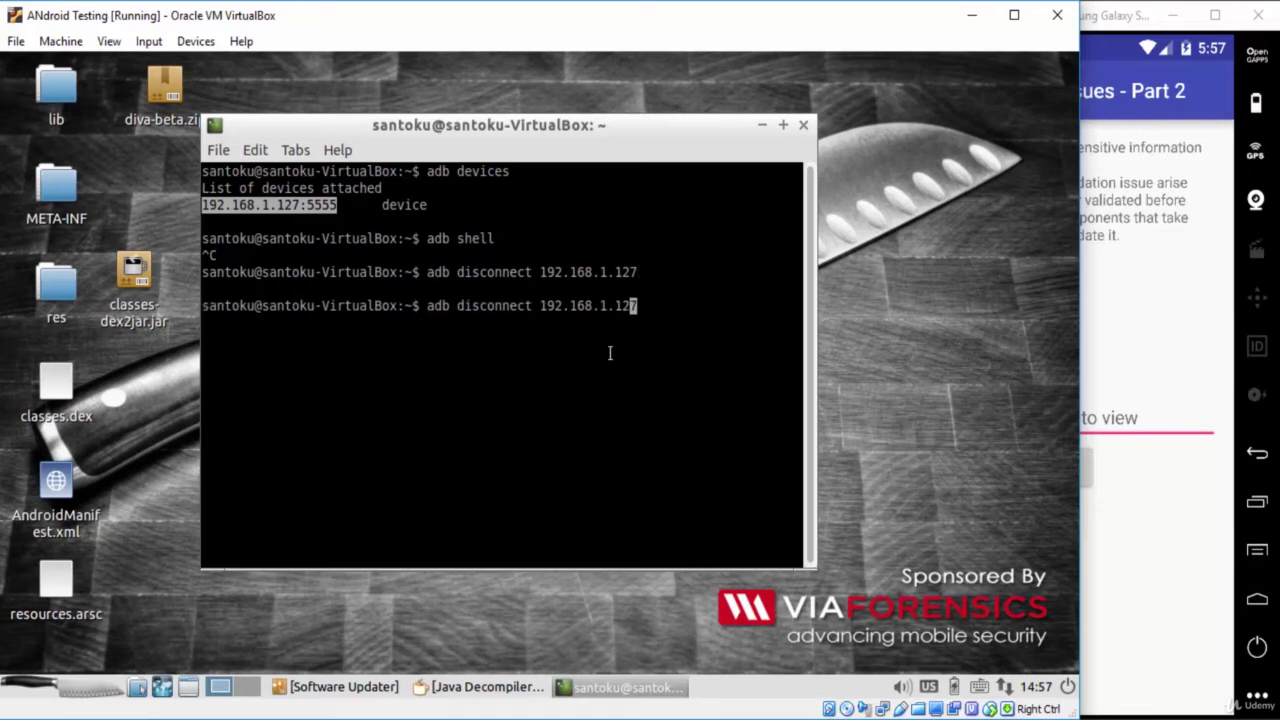
pyautogui.press('Right')
pyautogui.press('BackSpace')
pyautogui.press('BackSpace')
pyautogui.press('BackSpace')
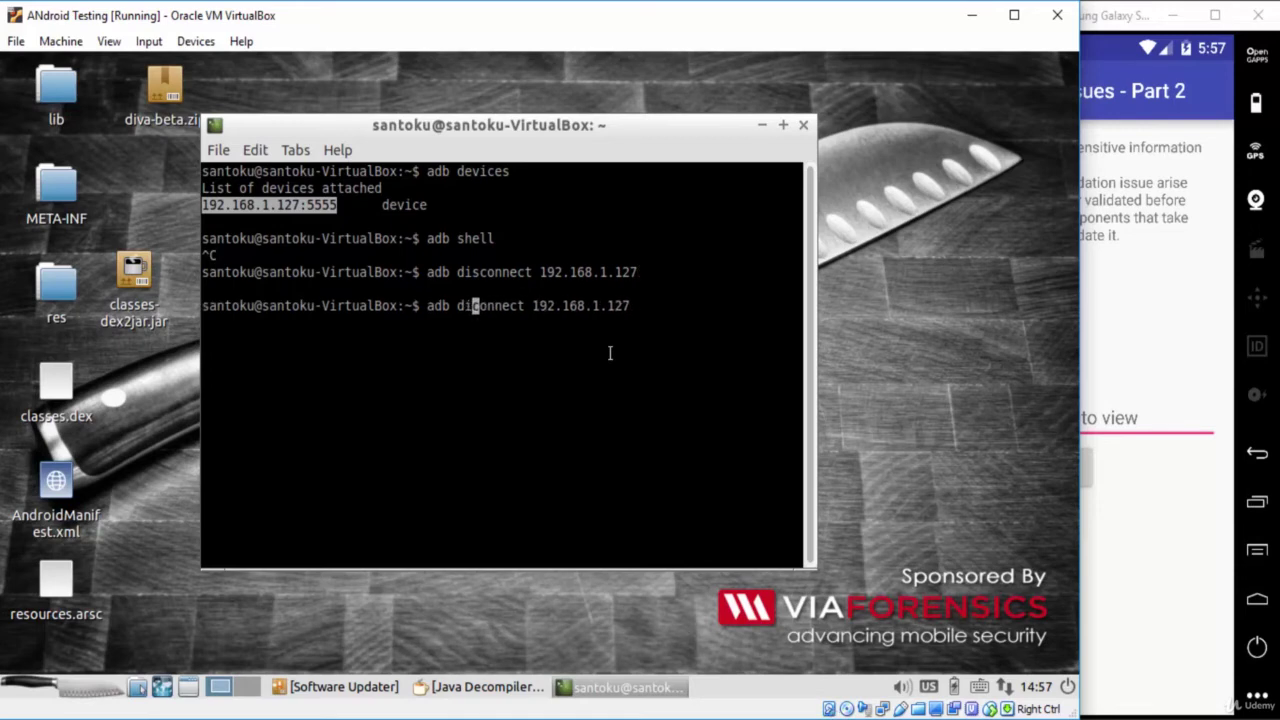
pyautogui.press('Return')
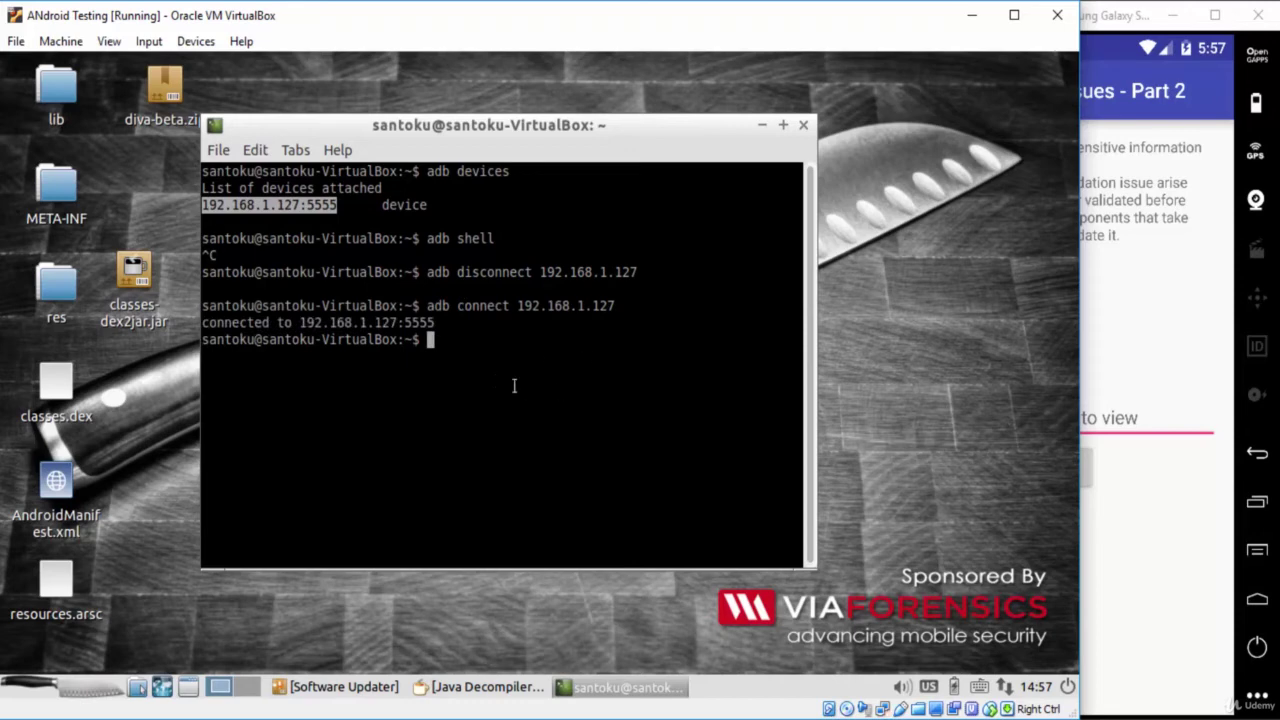
# Open a device shell with adb shell and list the contents of the root directory.
pyautogui.write('adb shell')
pyautogui.press('Return')
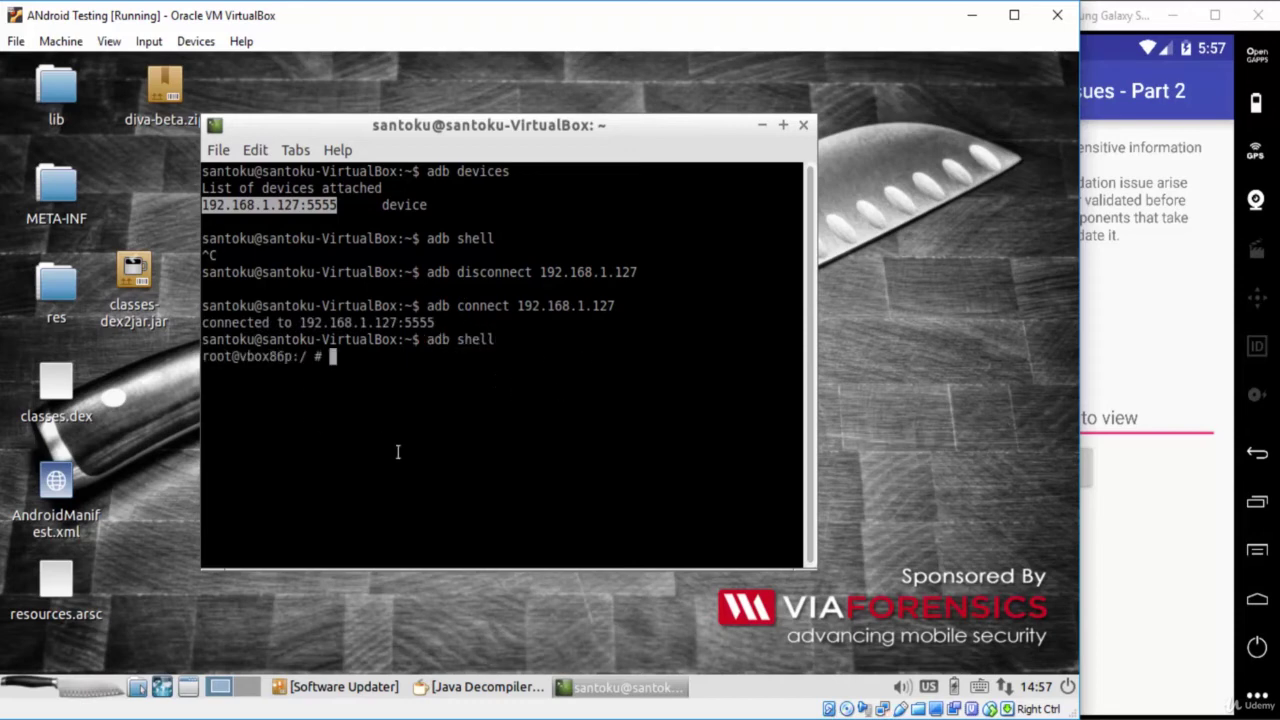
pyautogui.write('ls')
pyautogui.press('Return')
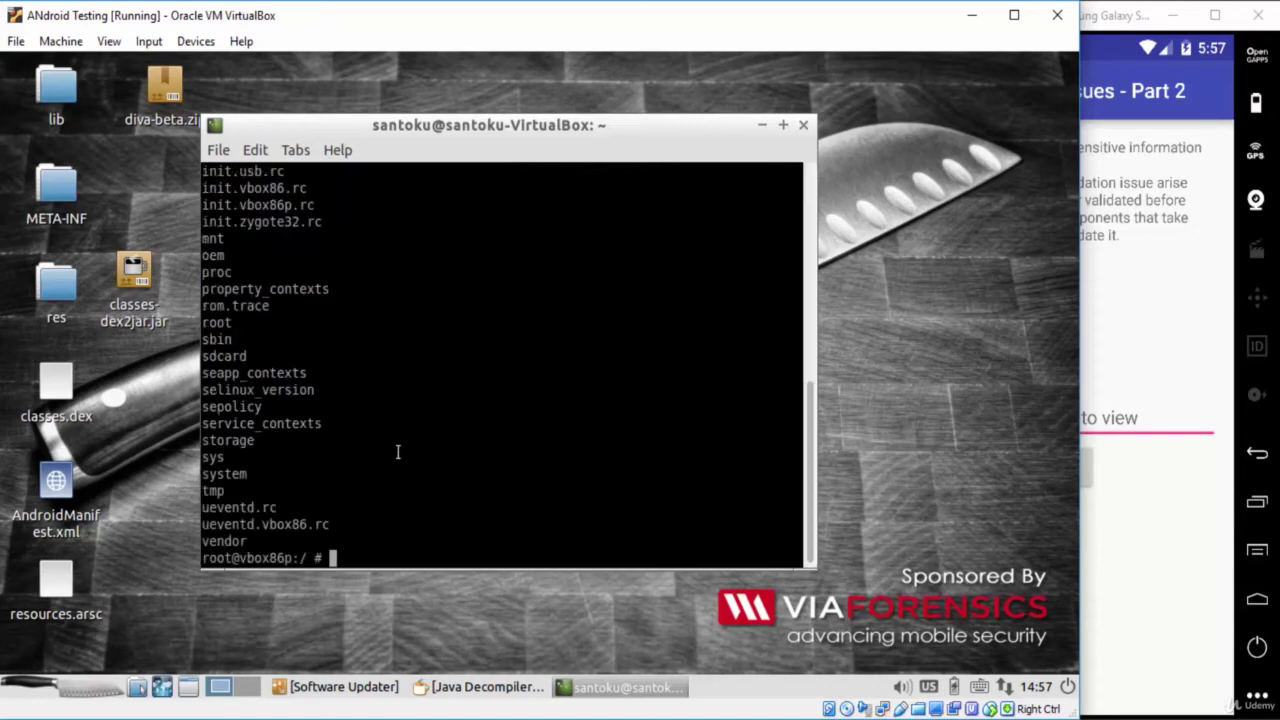
# Change into the mnt directory, list its contents and locate the file zbug.txt.
pyautogui.write('cd mnt')
pyautogui.press('Return')
pyautogui.write('ls')
pyautogui.press('Return')
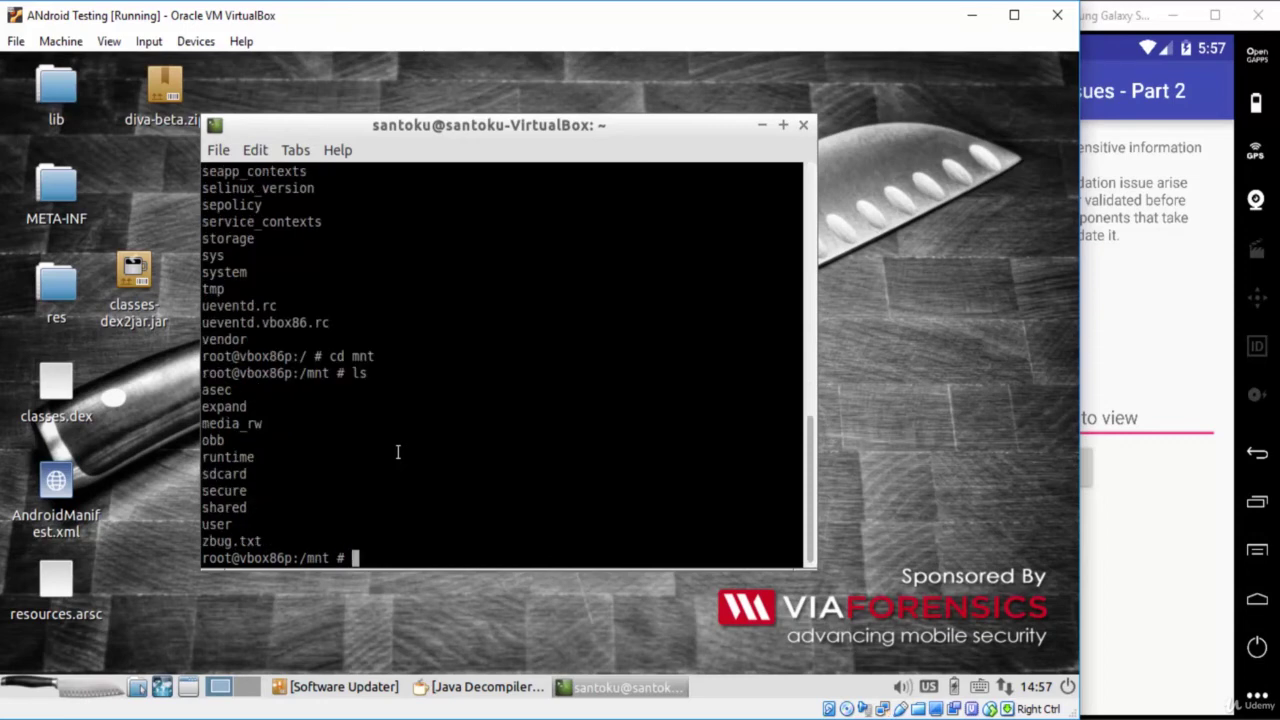
pyautogui.moveTo(269, 540); pyautogui.dragTo(200, 541)
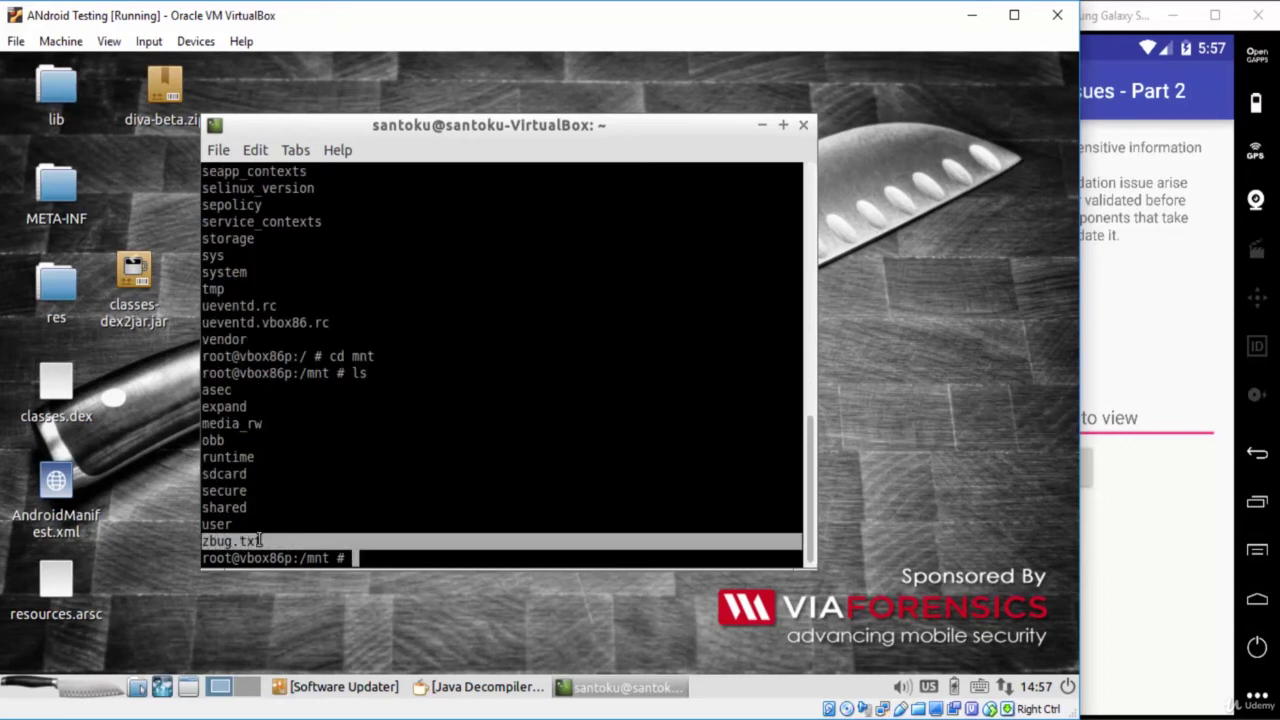
pyautogui.click(349, 433)
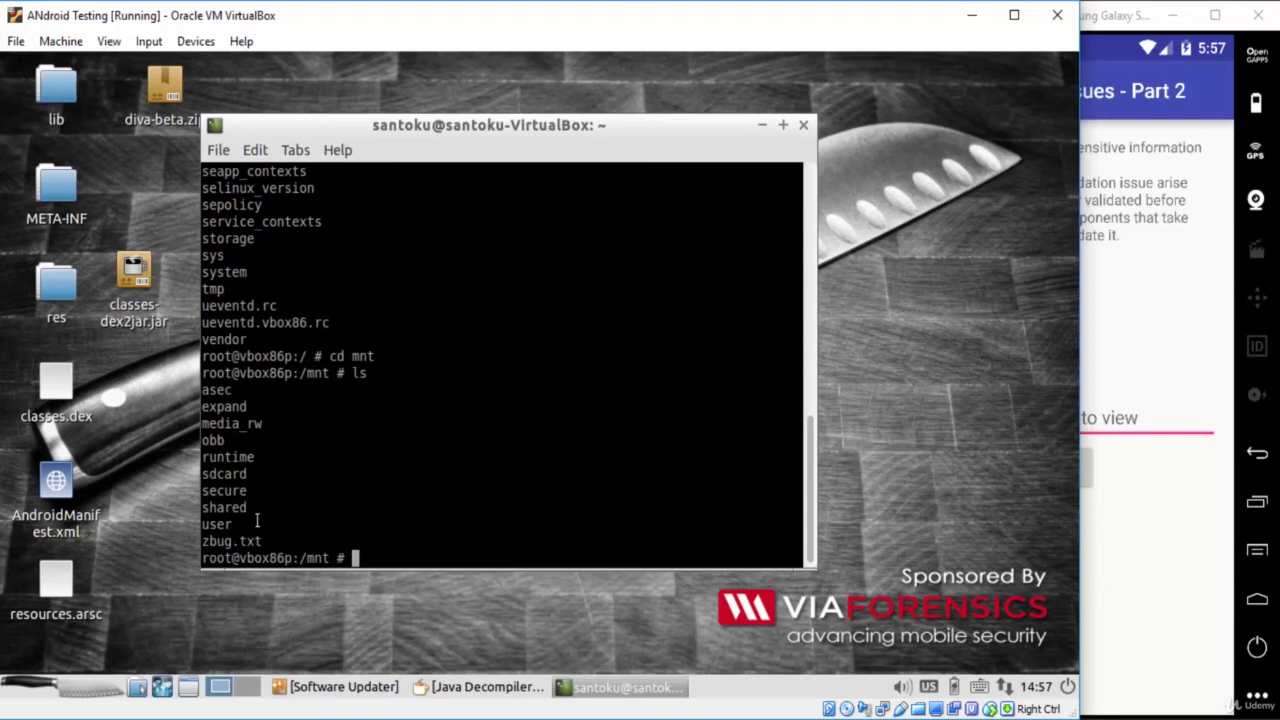
pyautogui.moveTo(203, 540); pyautogui.dragTo(270, 541)
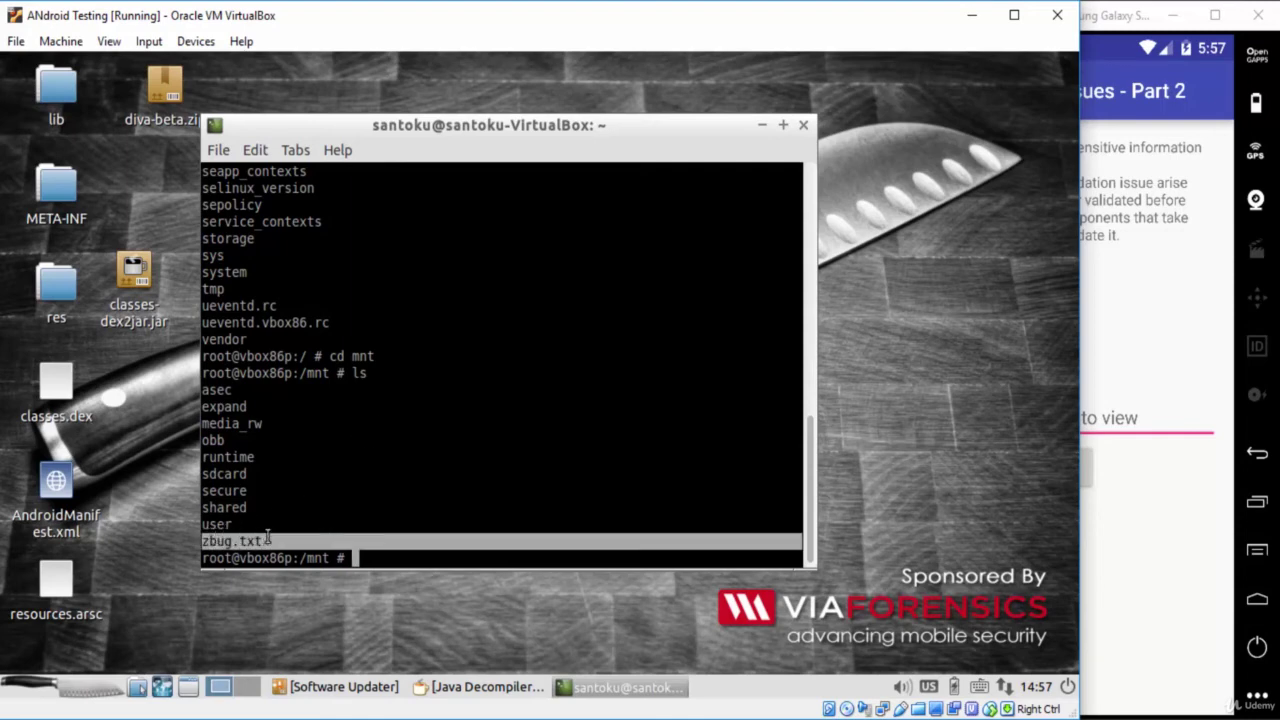
pyautogui.click(291, 527)
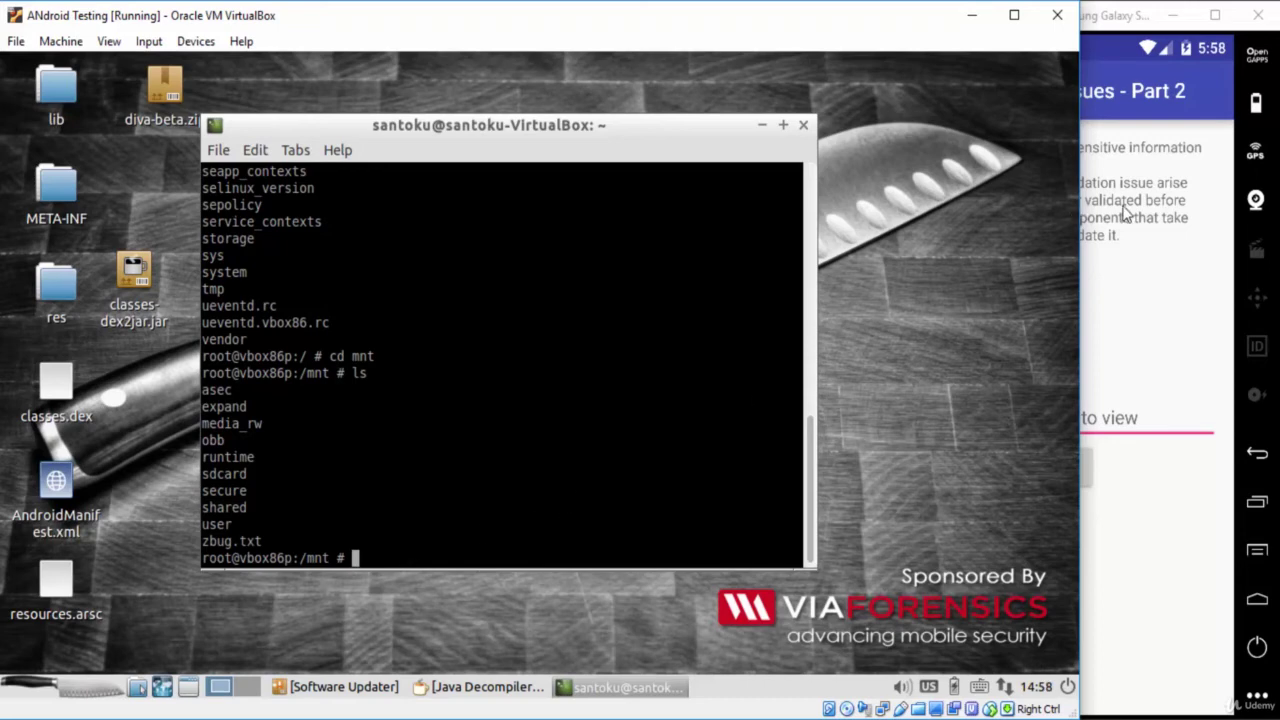
# Switch back to the Genymotion emulator and enter file:///mnt/zbug.txt as the URL in the exercise.
pyautogui.click(1188, 250)
pyautogui.click(925, 428)
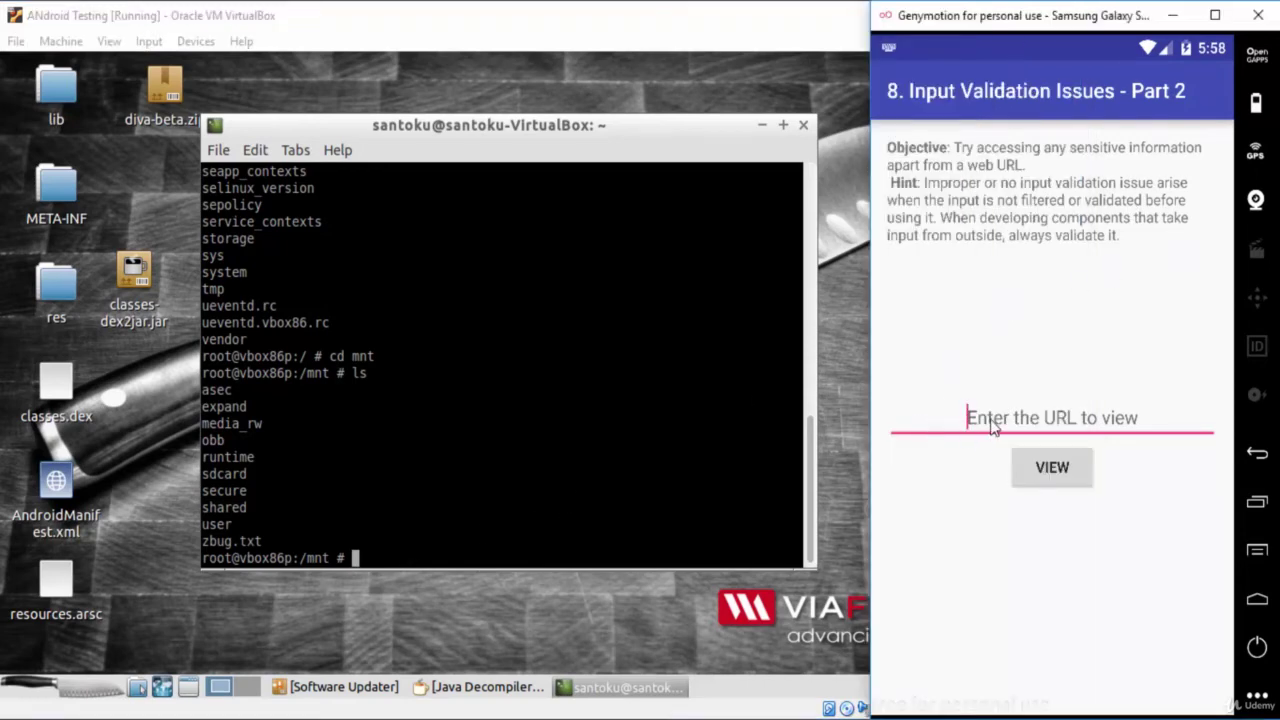
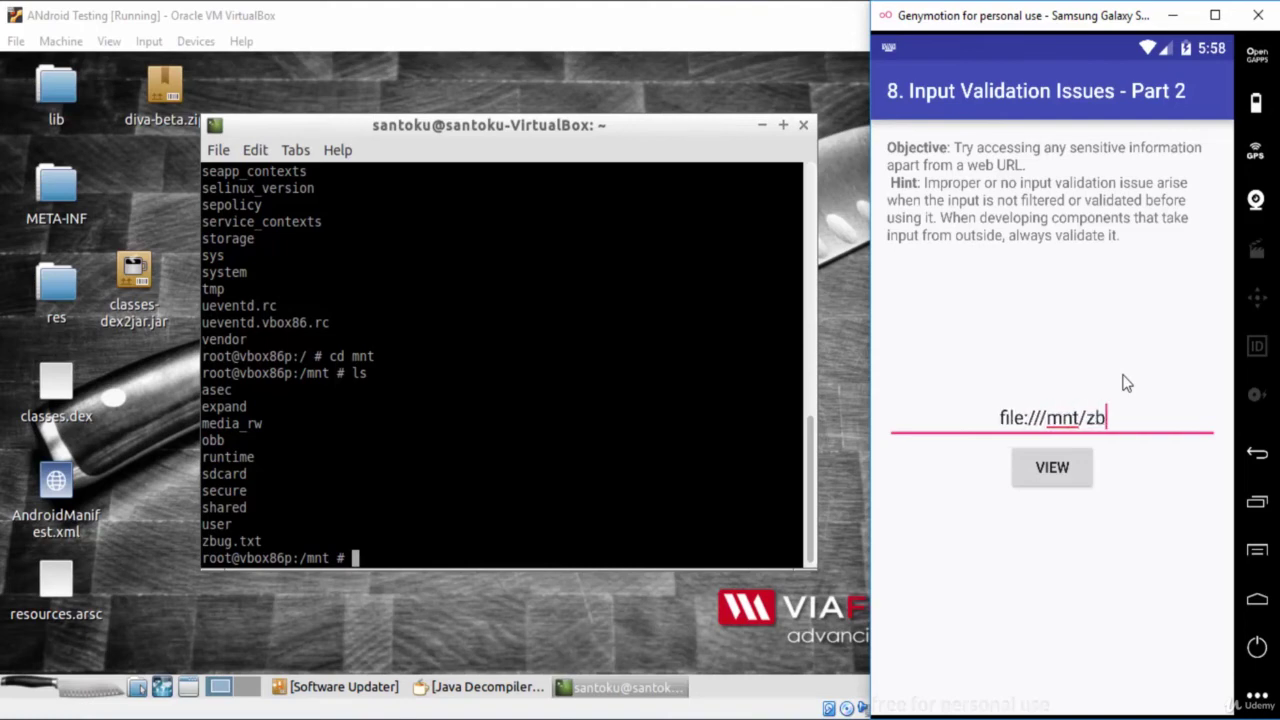
pyautogui.write('.tx')
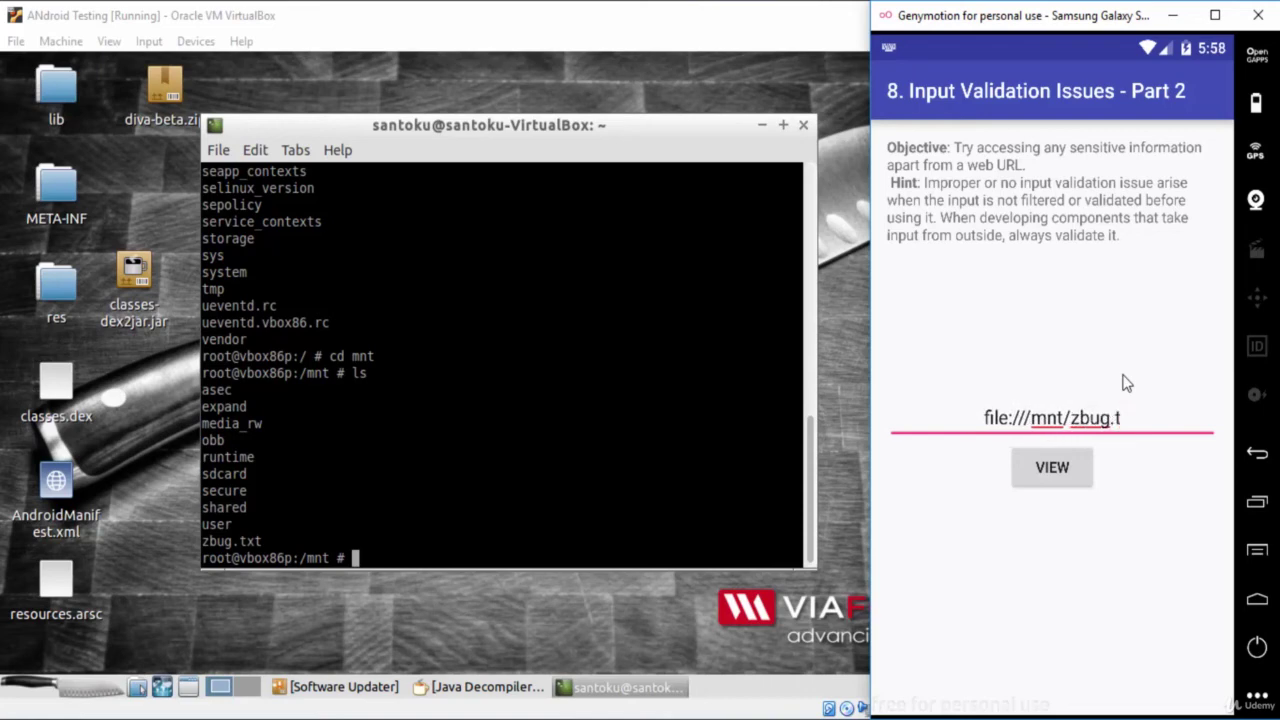